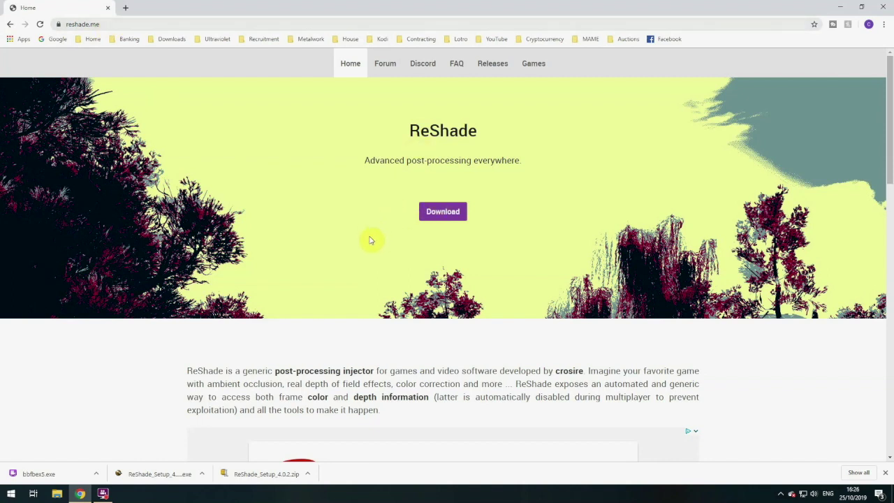
# Try to download the ReShade 4.3.0 installer from the ReShade website, cancel the save and minimise the browser
pyautogui.click(454, 217)
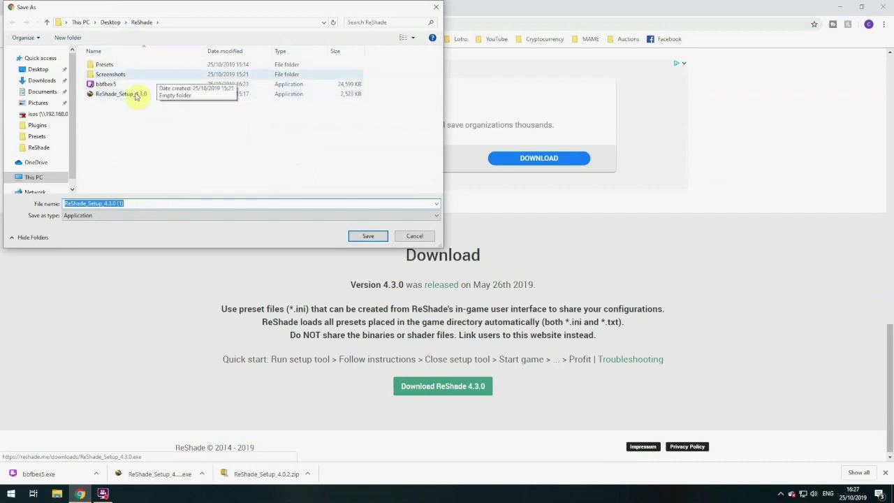
pyautogui.click(417, 235)
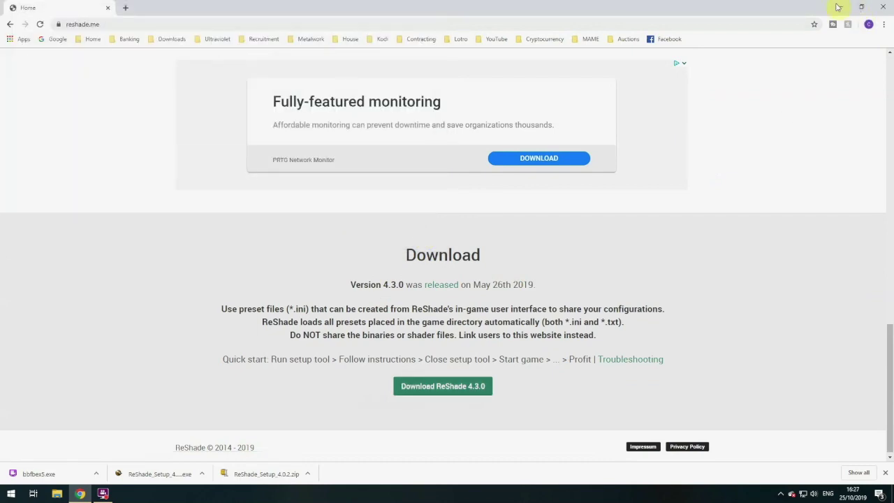
pyautogui.click(838, 7)
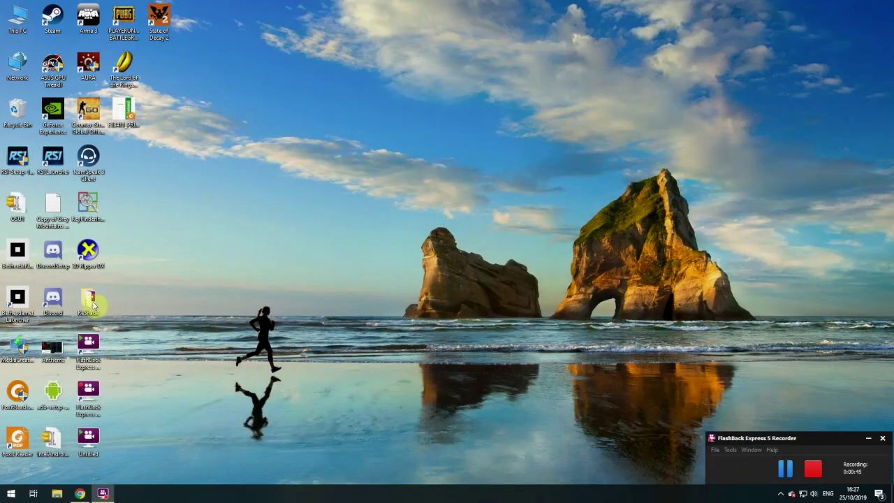
# Open the ReShade folder on the desktop in a widened window and launch ReShade_Setup_4.3.0
pyautogui.doubleClick(88, 302)
pyautogui.moveTo(449, 112); pyautogui.dragTo(347, 58)
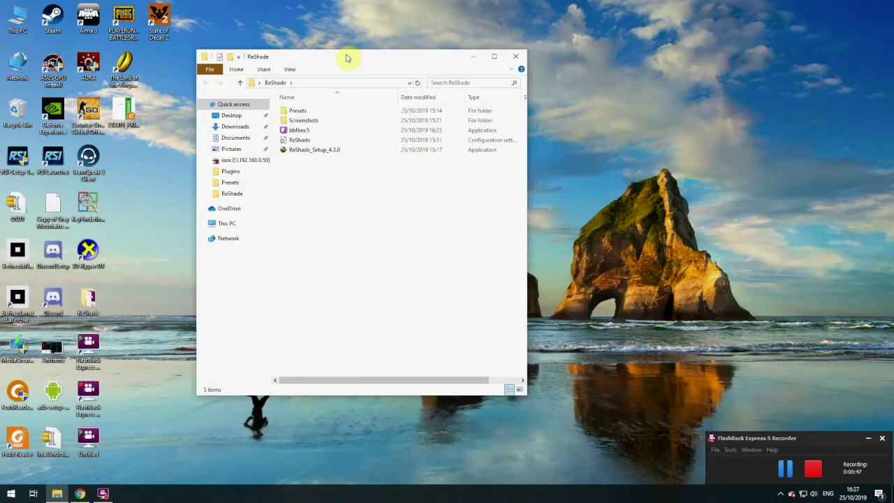
pyautogui.moveTo(527, 217); pyautogui.dragTo(662, 218)
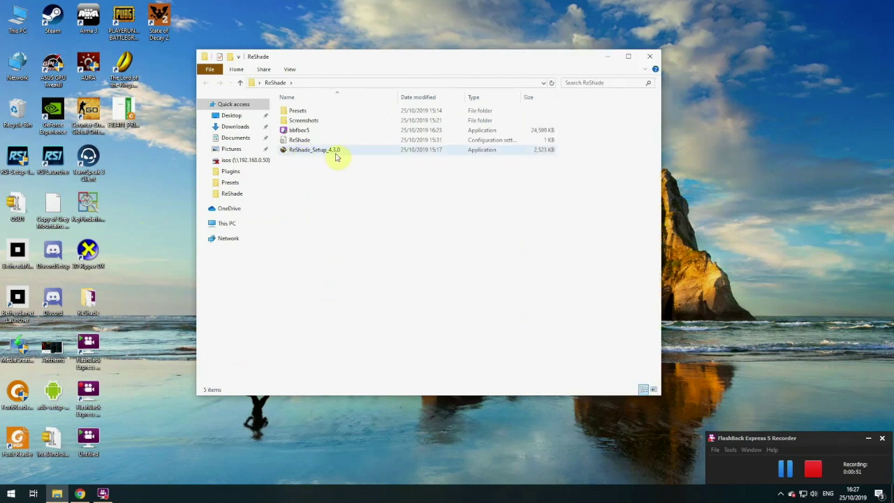
pyautogui.doubleClick(336, 154)
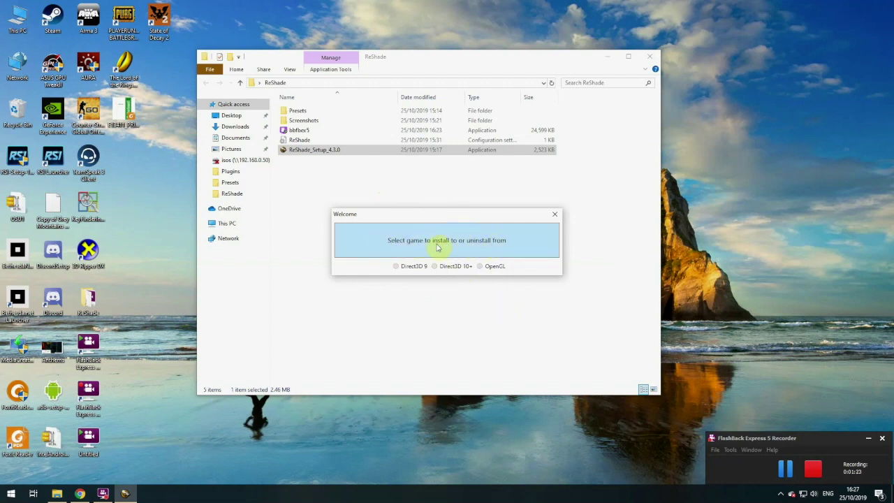
# Choose lotroclient64 in D:\lotro\x64 as the game to install ReShade to
pyautogui.click(480, 243)
pyautogui.moveTo(506, 229); pyautogui.dragTo(447, 153)
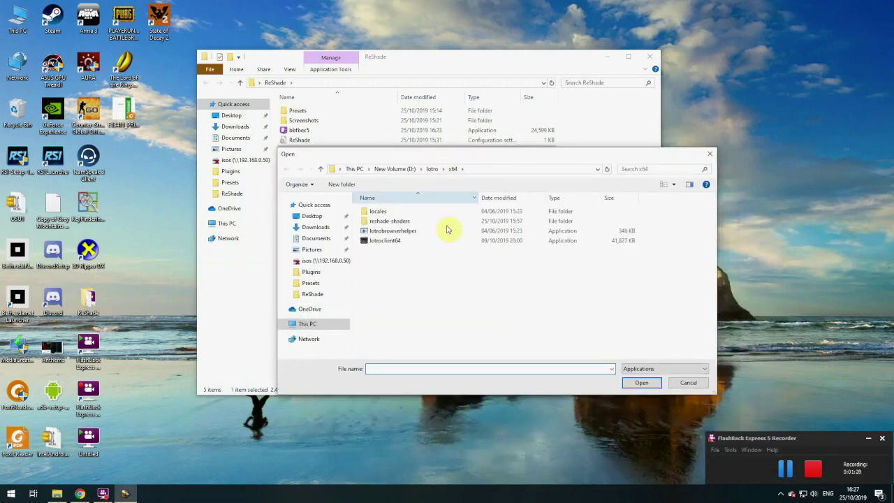
pyautogui.click(517, 173)
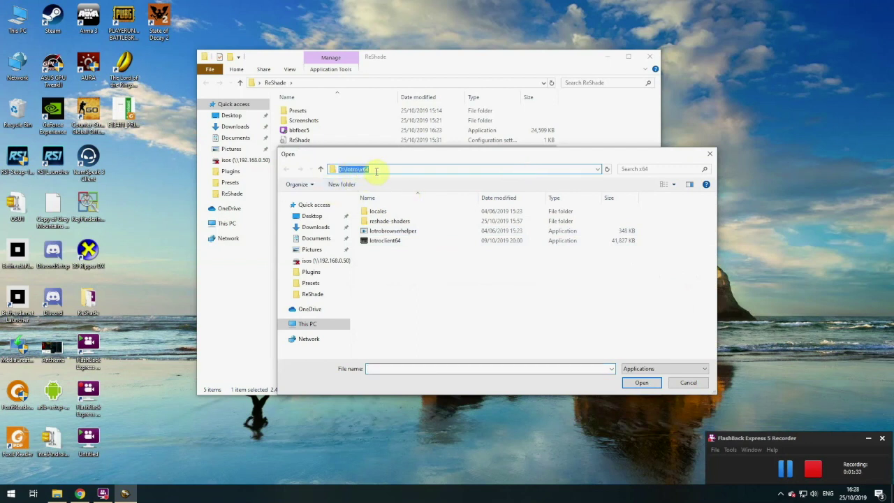
pyautogui.click(393, 241)
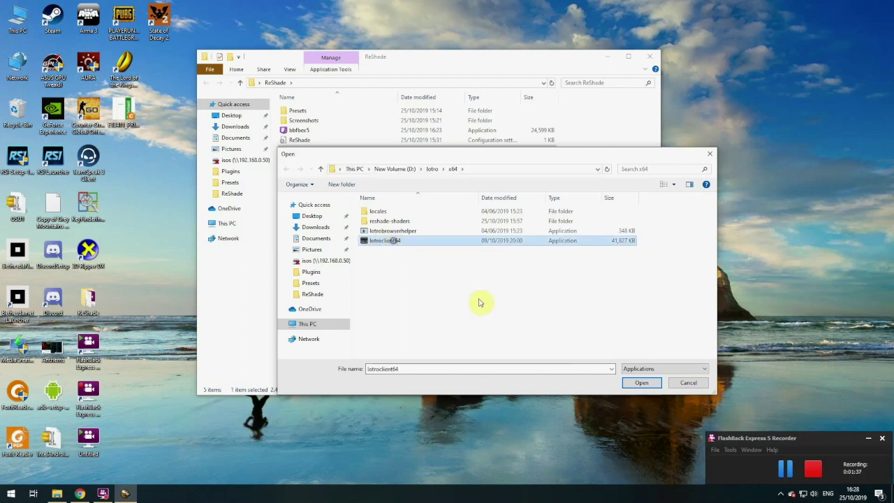
pyautogui.click(641, 383)
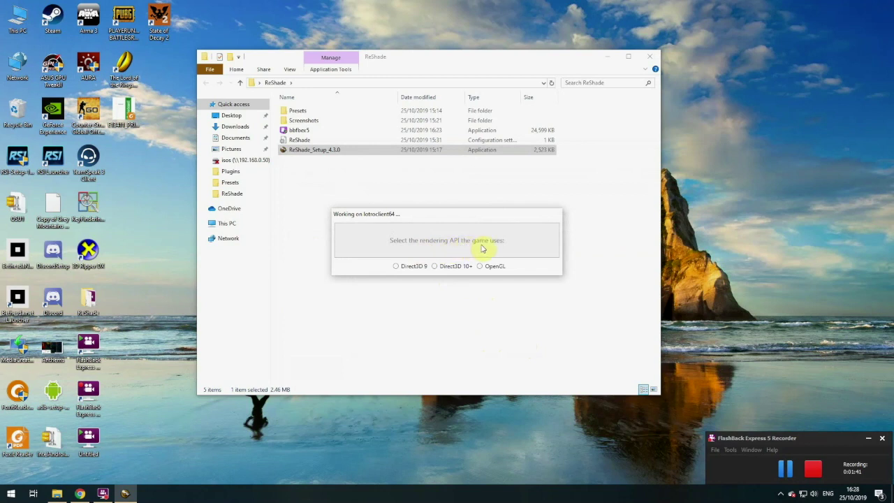
# Install ReShade for Direct3D 10+, overwriting the existing installation and including all the downloadable standard effect files
pyautogui.click(435, 268)
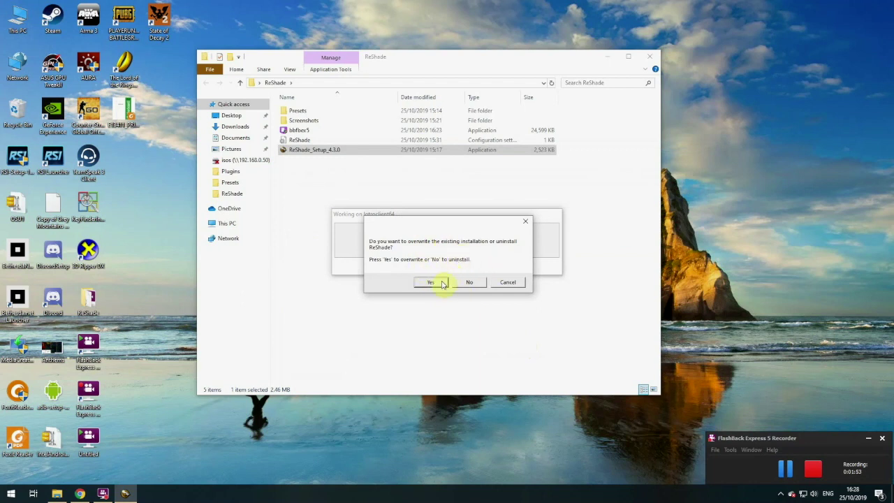
pyautogui.click(431, 283)
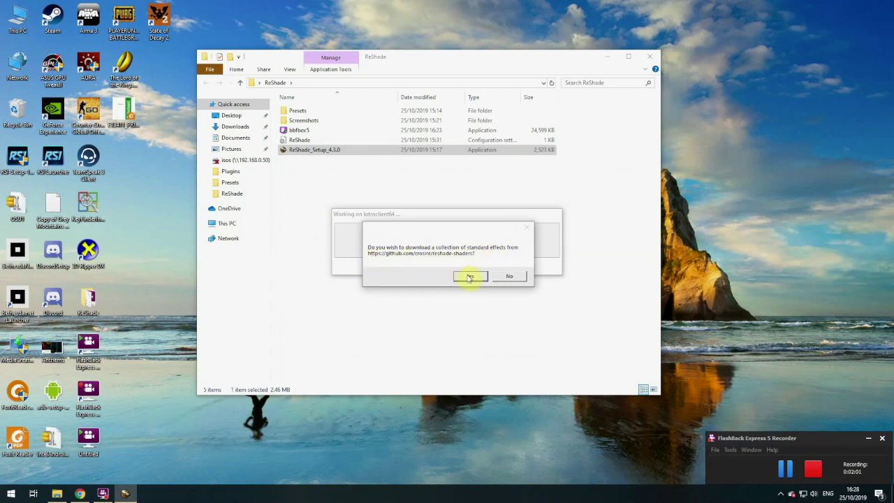
pyautogui.click(469, 277)
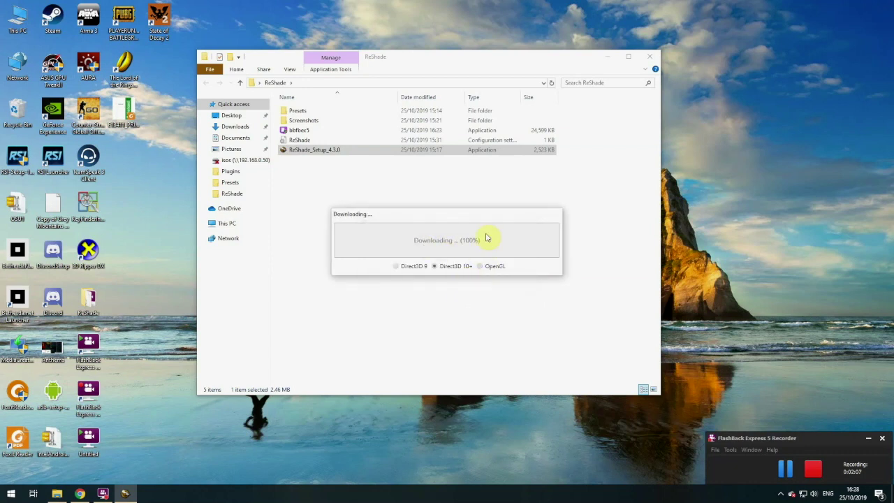
pyautogui.moveTo(505, 219)
pyautogui.mouseDown()
pyautogui.moveTo(505, 291)
pyautogui.moveTo(507, 208)
pyautogui.mouseUp()
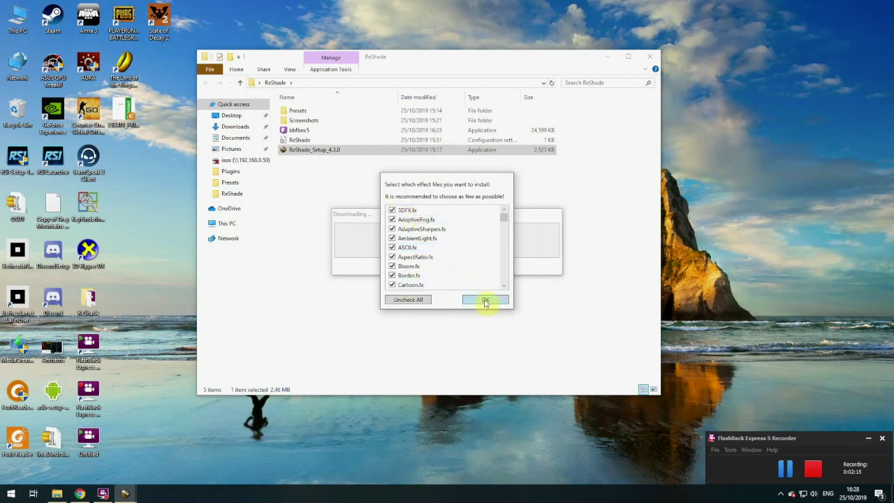
pyautogui.click(485, 301)
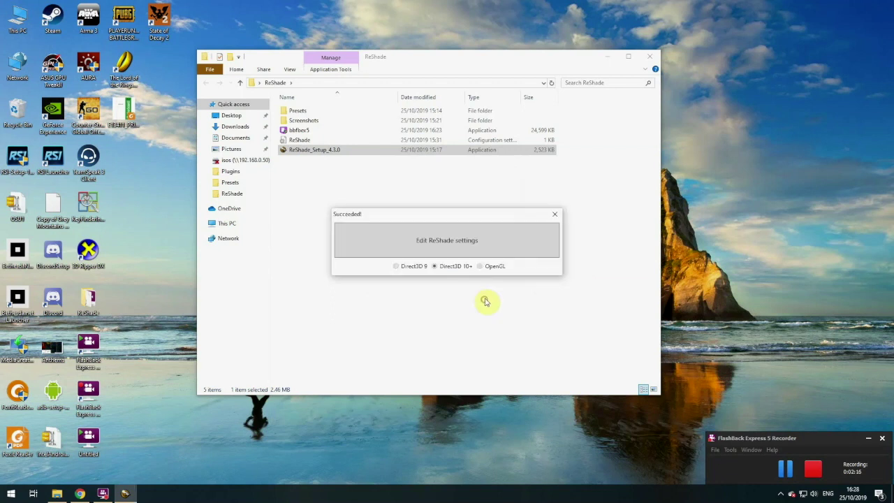
# Turn off Skip Tutorial in the ReShade settings, accept the change and close the installer
pyautogui.click(481, 247)
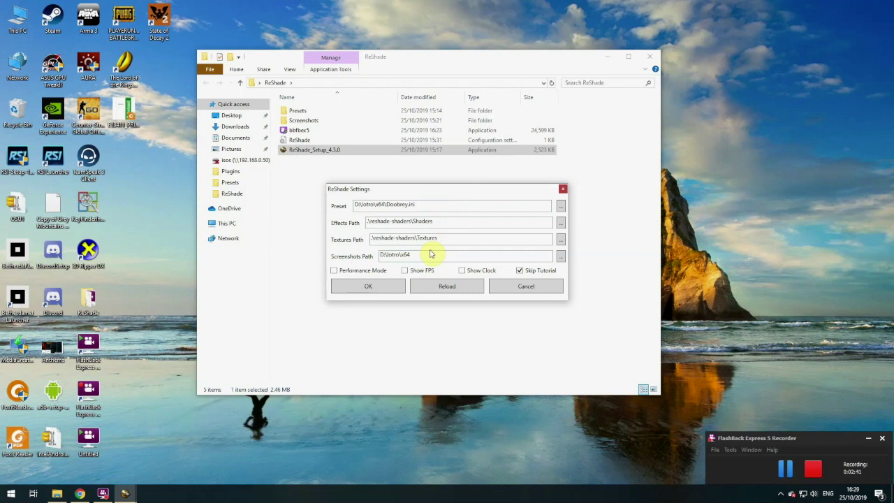
pyautogui.click(519, 270)
pyautogui.click(368, 286)
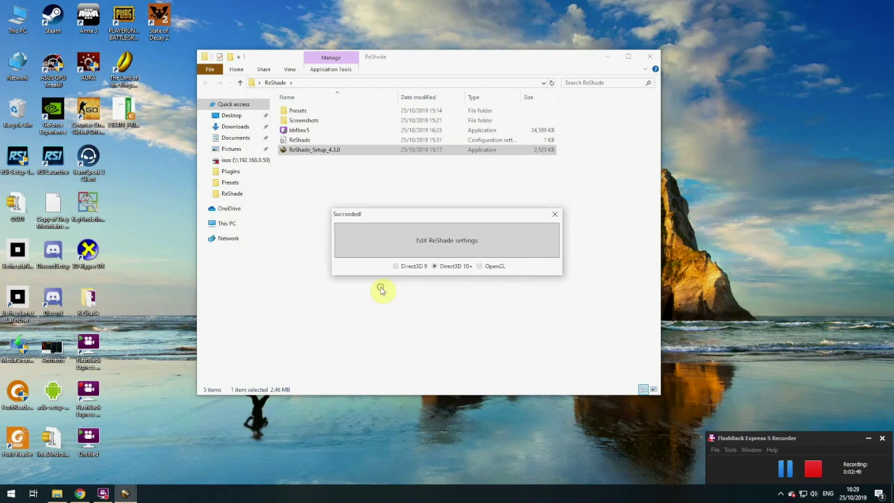
pyautogui.click(554, 218)
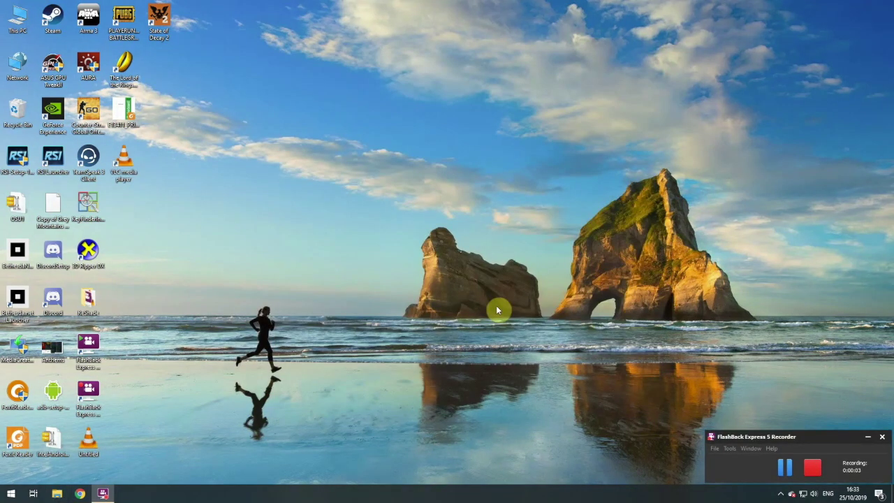
# Launch The Lord of the Rings Online and accept the launcher's general options with the 64-bit game client
pyautogui.doubleClick(122, 67)
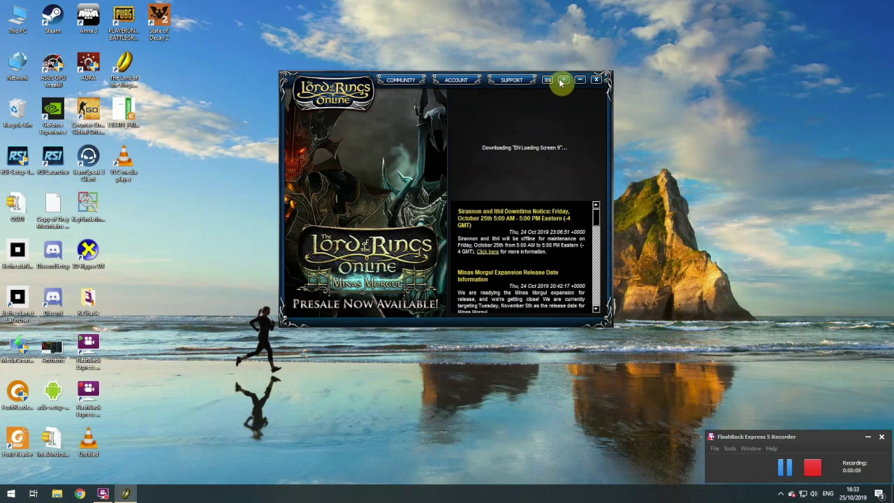
pyautogui.click(562, 80)
pyautogui.click(577, 92)
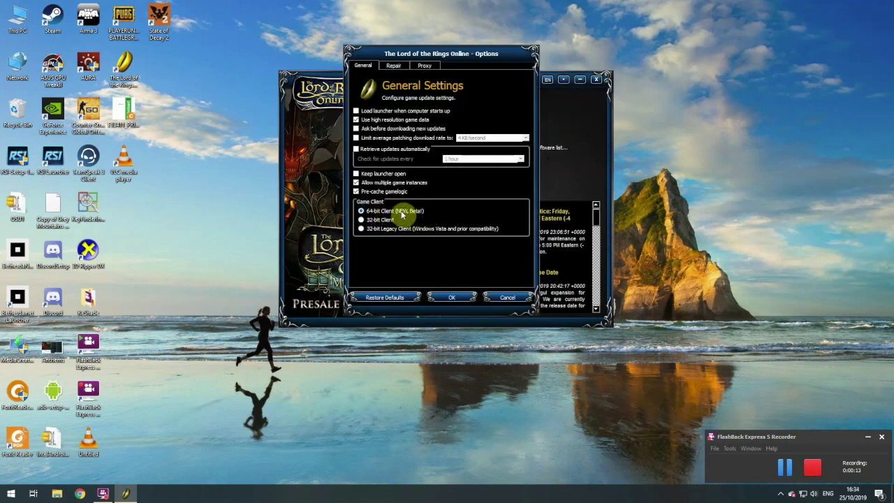
pyautogui.click(454, 297)
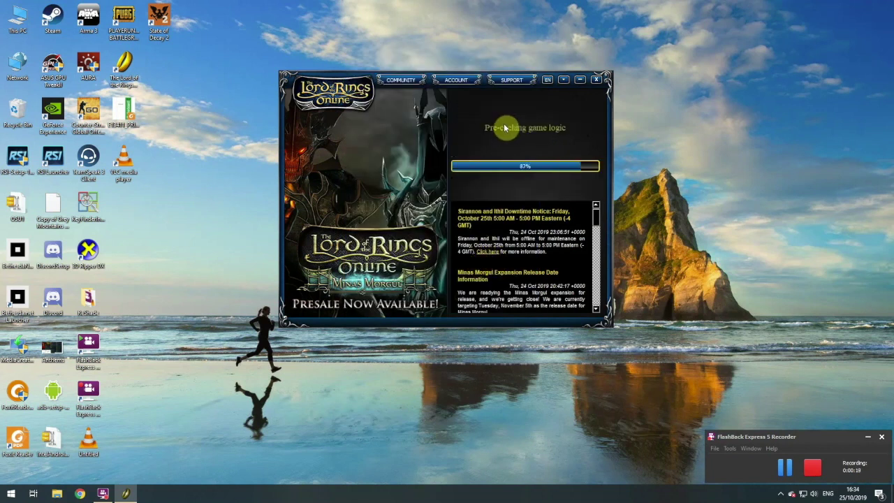
# Log in to the game with the account password and continue to the character selection screen
pyautogui.click(508, 146)
pyautogui.write('*')
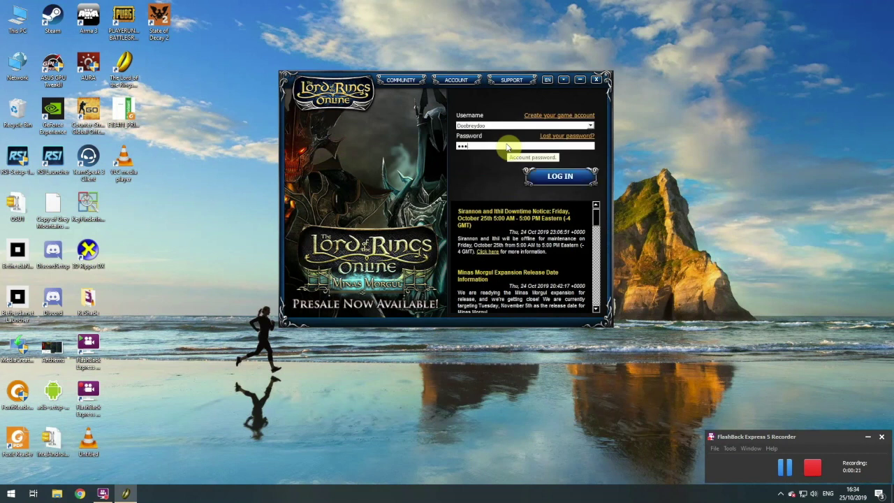
pyautogui.write('********')
pyautogui.press('Return')
pyautogui.click(569, 110)
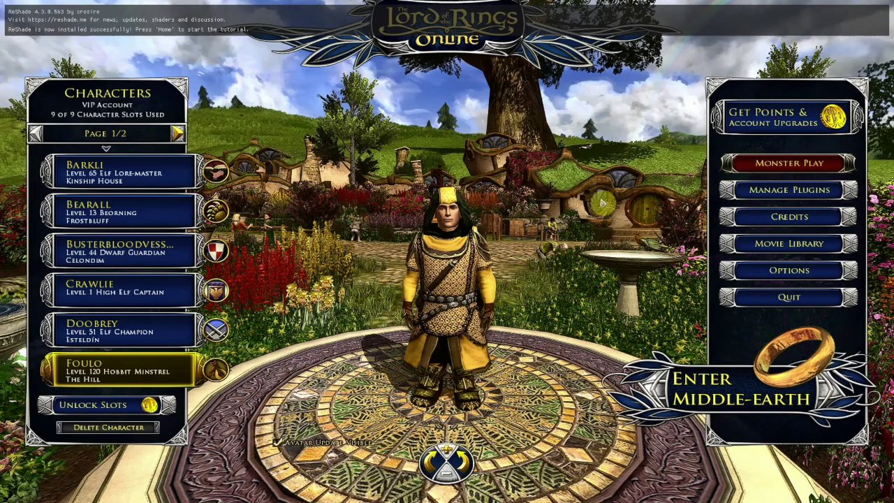
# Open the in-game ReShade overlay and advance its tutorial to the list of techniques
pyautogui.press('Home')
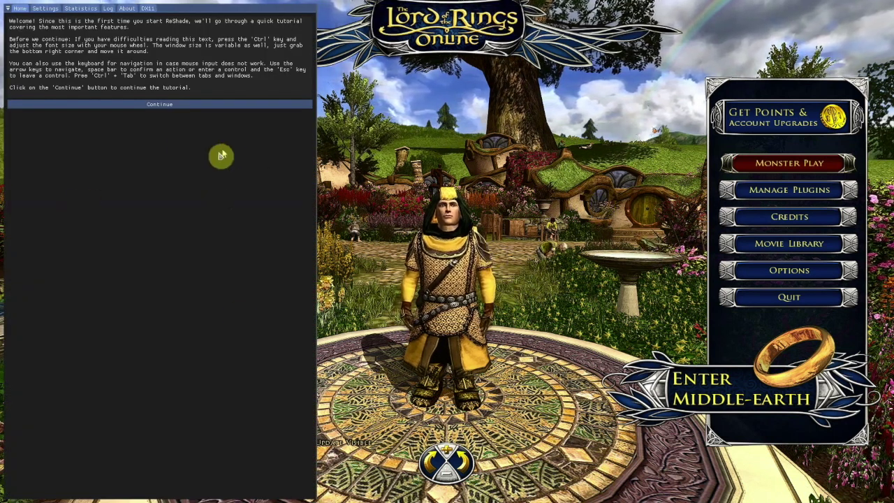
pyautogui.click(165, 104)
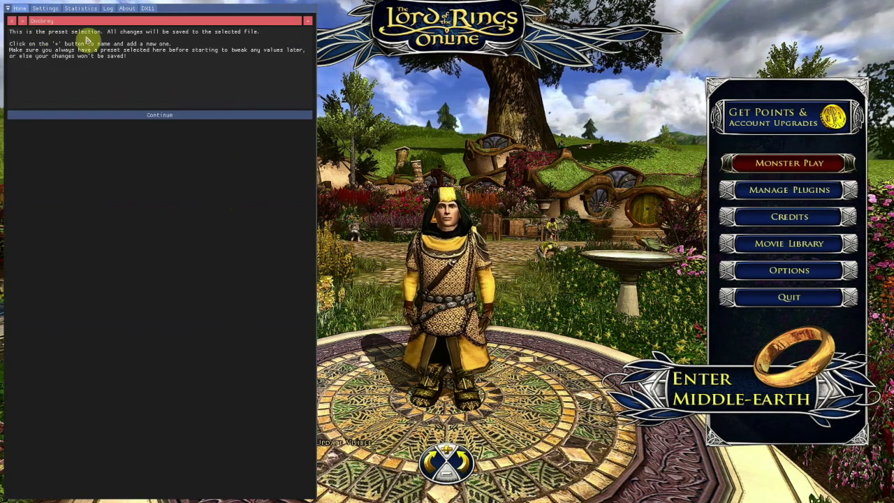
pyautogui.click(165, 115)
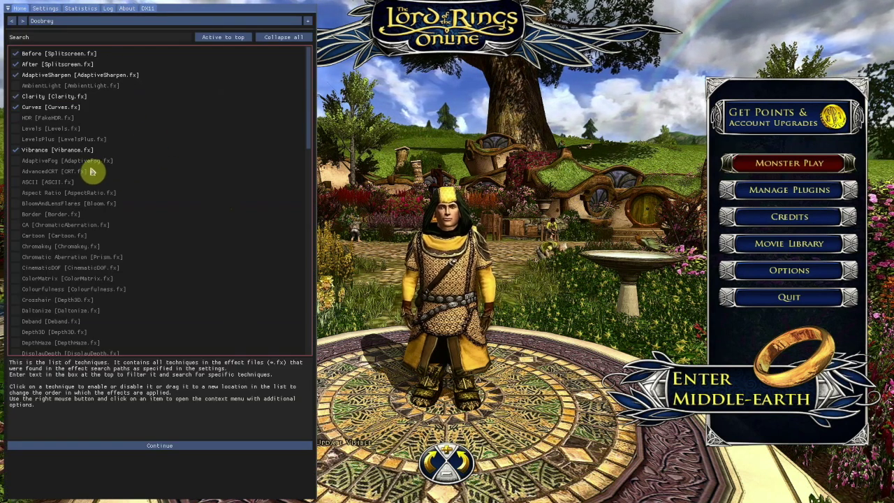
# Disable the Vibrance, Curves, Clarity, AdaptiveSharpen, After and Before techniques in the Doobrey preset
pyautogui.click(44, 148)
pyautogui.click(42, 106)
pyautogui.click(42, 96)
pyautogui.click(37, 75)
pyautogui.click(36, 64)
pyautogui.click(41, 54)
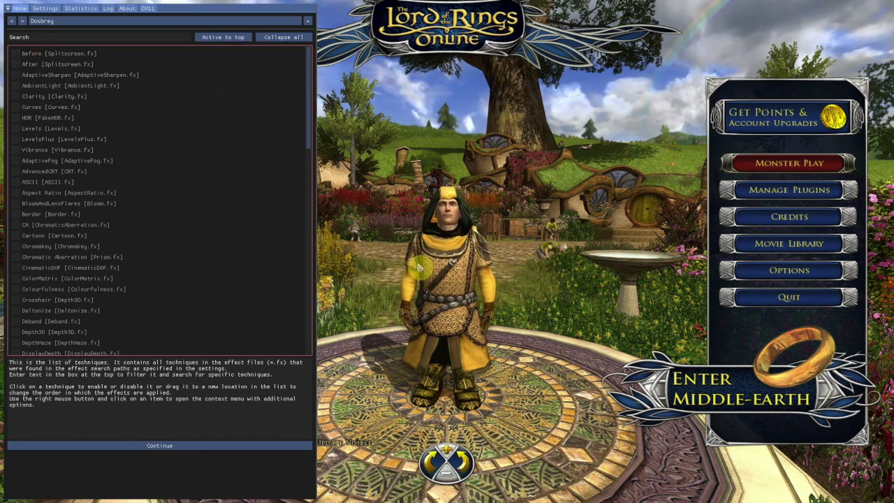
# Examine the character selection scene with the ReShade overlay hidden, and bring the overlay back
pyautogui.press('Home')
pyautogui.moveTo(419, 268); pyautogui.dragTo(550, 316)
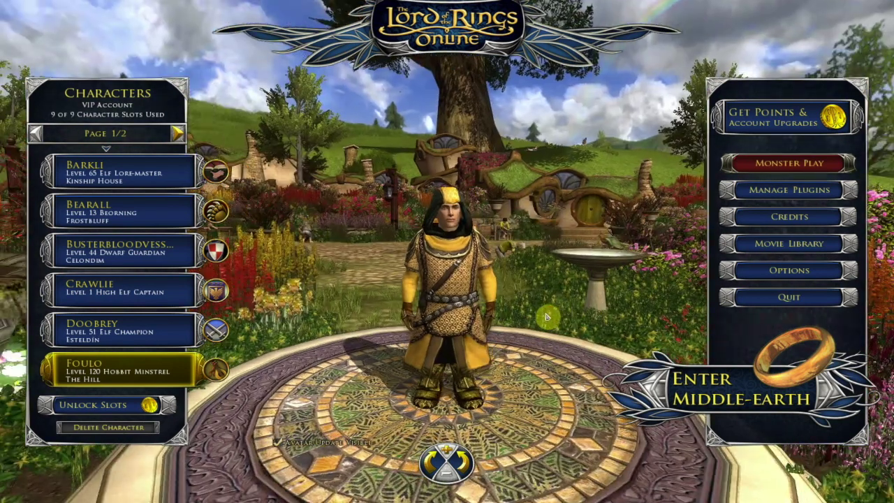
pyautogui.press('Home')
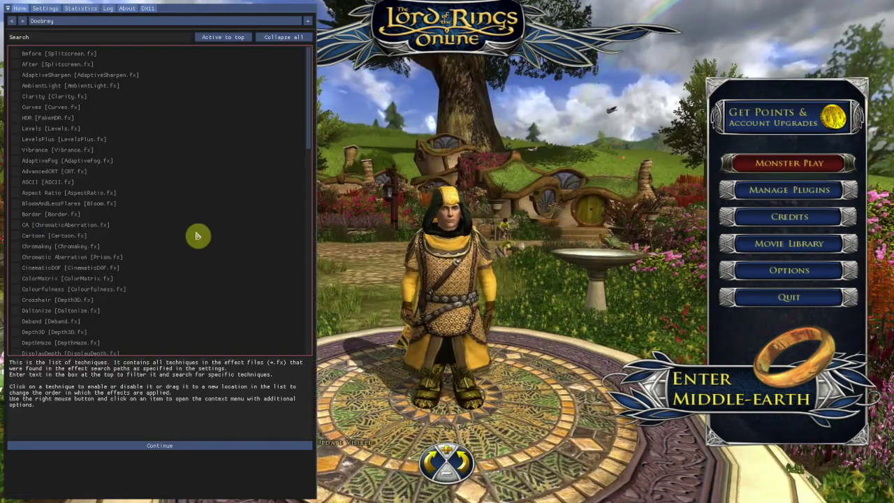
# Enable the Vibrance and HDR techniques, and try the Levels technique before disabling it again
pyautogui.scroll(-1, 132, 227)
pyautogui.scroll(-6, 133, 227)
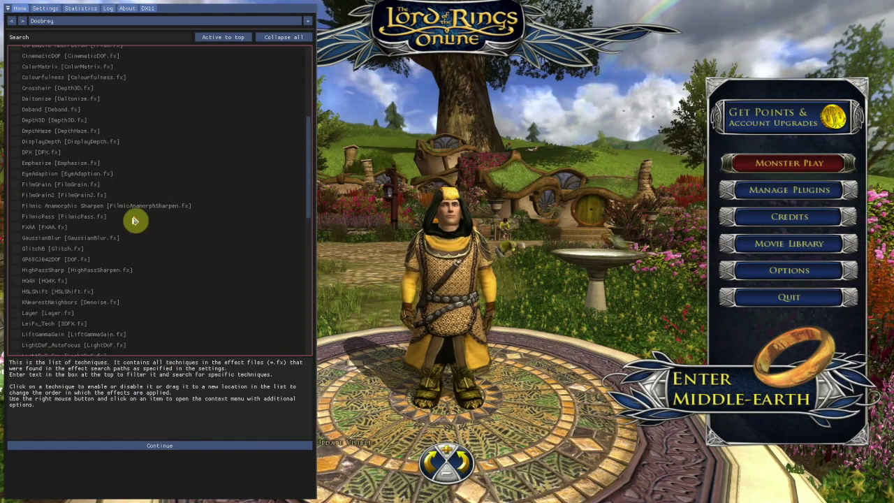
pyautogui.scroll(7, 134, 221)
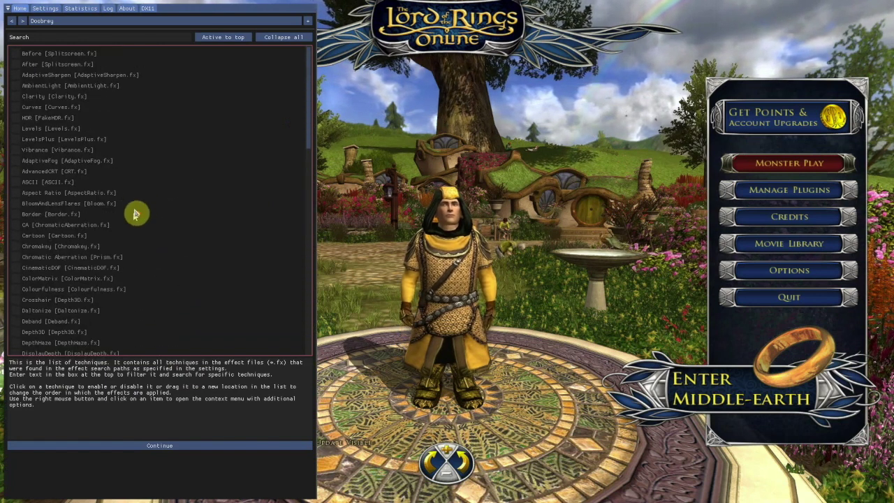
pyautogui.click(19, 152)
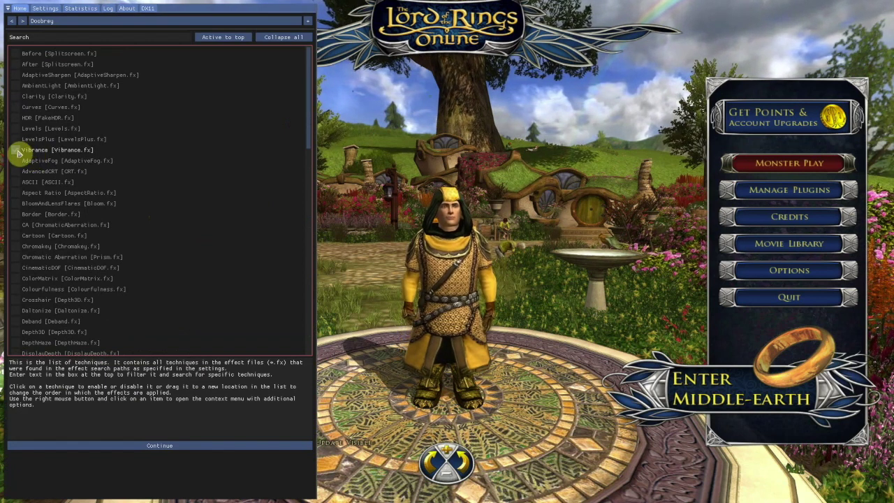
pyautogui.click(18, 119)
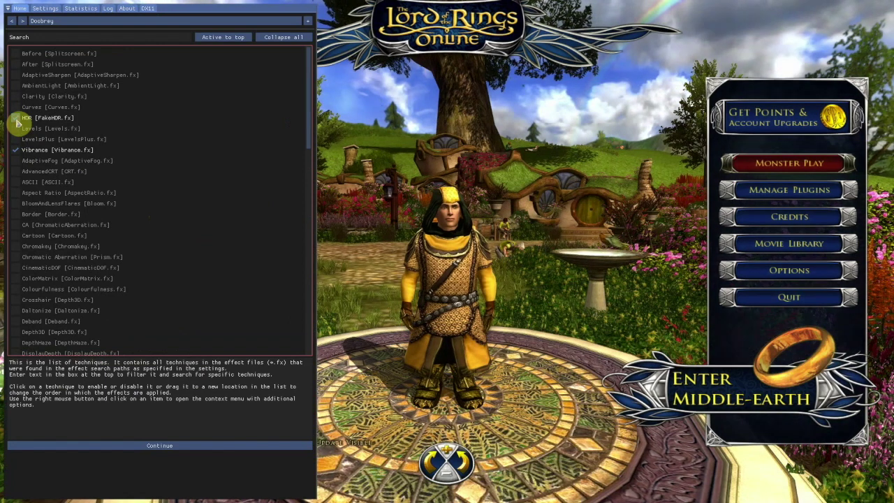
pyautogui.click(17, 132)
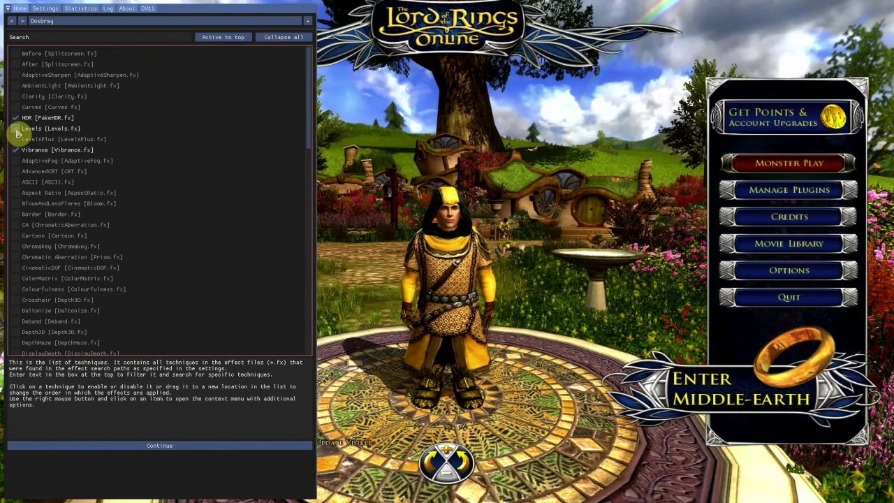
pyautogui.click(17, 132)
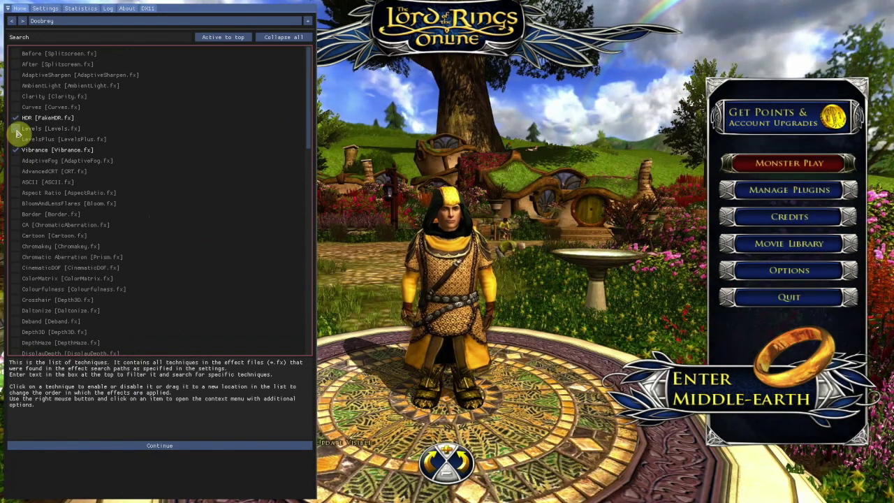
# Enable the Clarity and AdaptiveSharpen techniques in the Doobrey preset
pyautogui.click(18, 95)
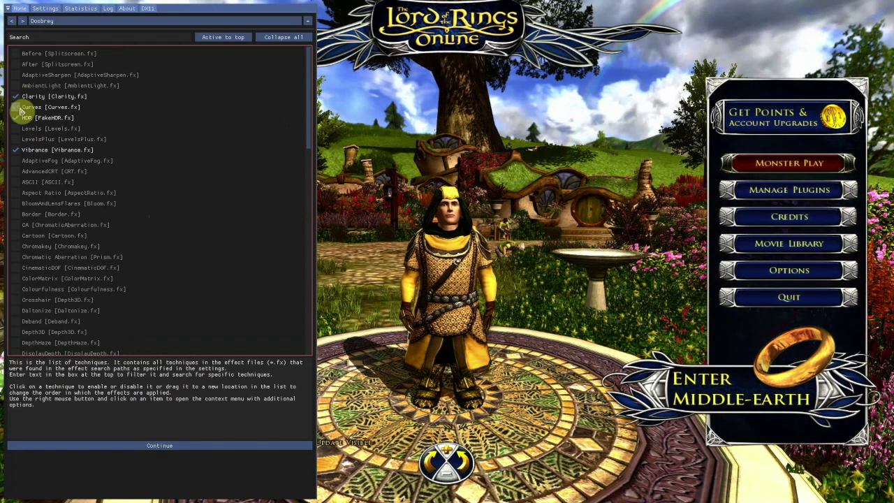
pyautogui.click(20, 96)
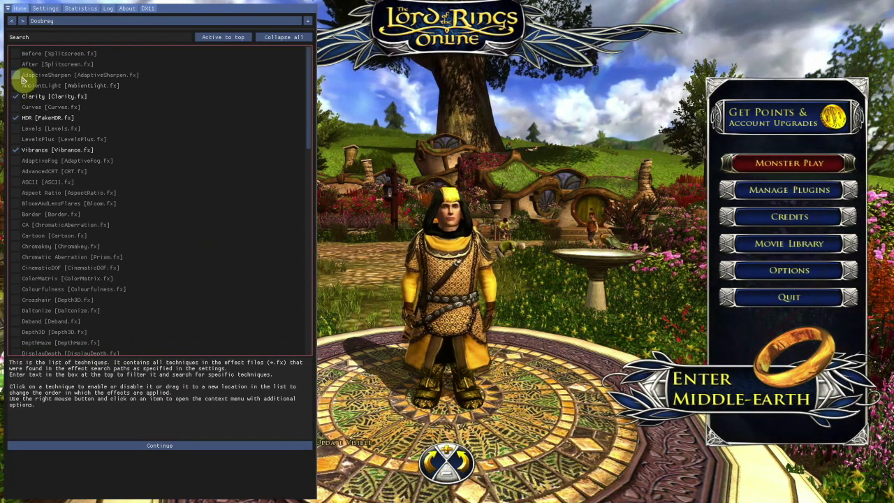
pyautogui.click(22, 75)
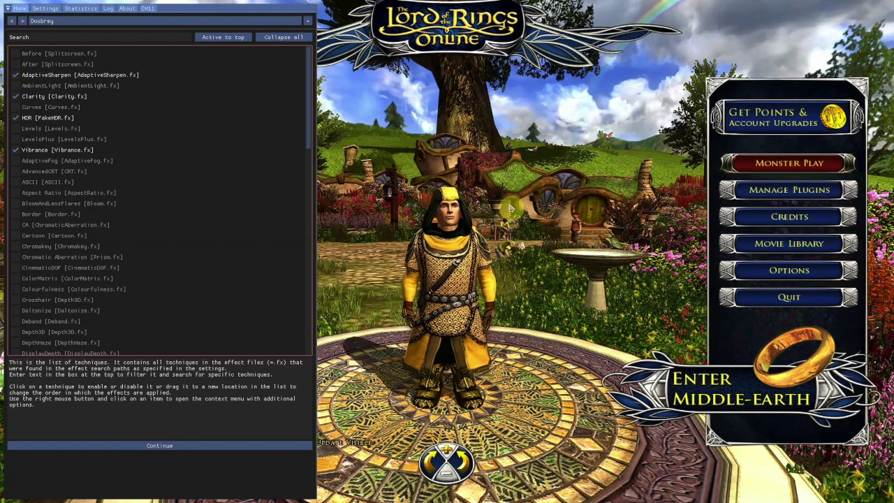
# Try the Before and After split-screen techniques, and disable AdaptiveSharpen, Clarity, HDR and Vibrance to compare the unmodified scene
pyautogui.click(18, 54)
pyautogui.click(18, 64)
pyautogui.click(17, 75)
pyautogui.click(18, 98)
pyautogui.click(19, 118)
pyautogui.click(18, 151)
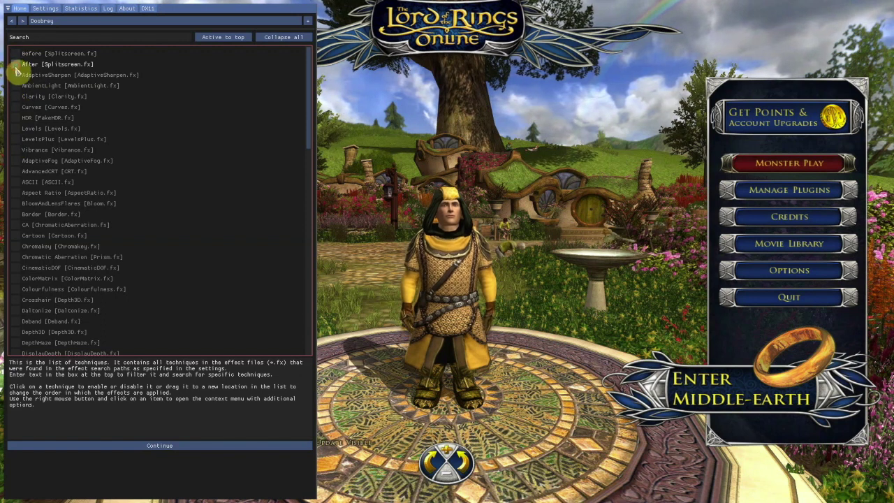
# Turn the Vibrance, HDR, Clarity and AdaptiveSharpen techniques back on
pyautogui.click(16, 150)
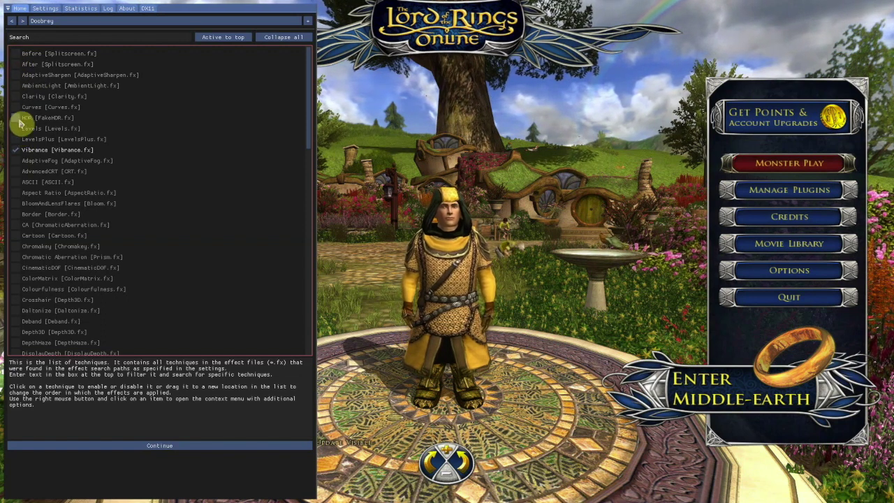
pyautogui.click(16, 117)
pyautogui.click(17, 97)
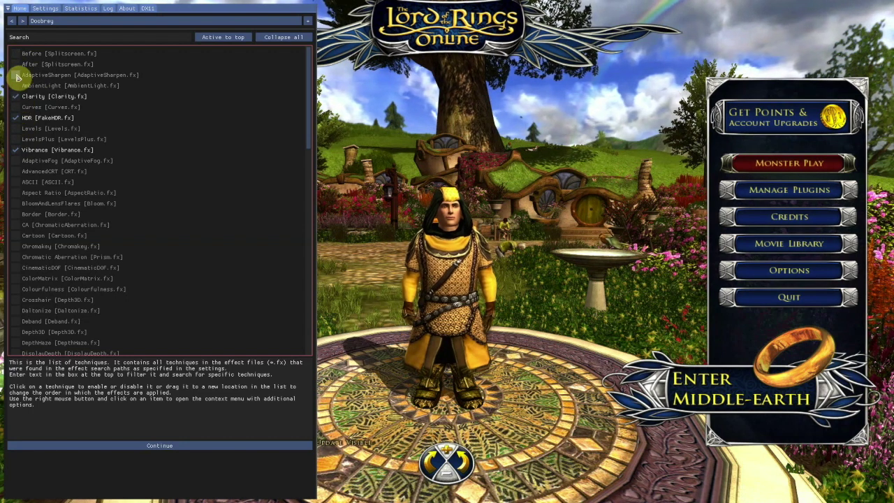
pyautogui.click(17, 77)
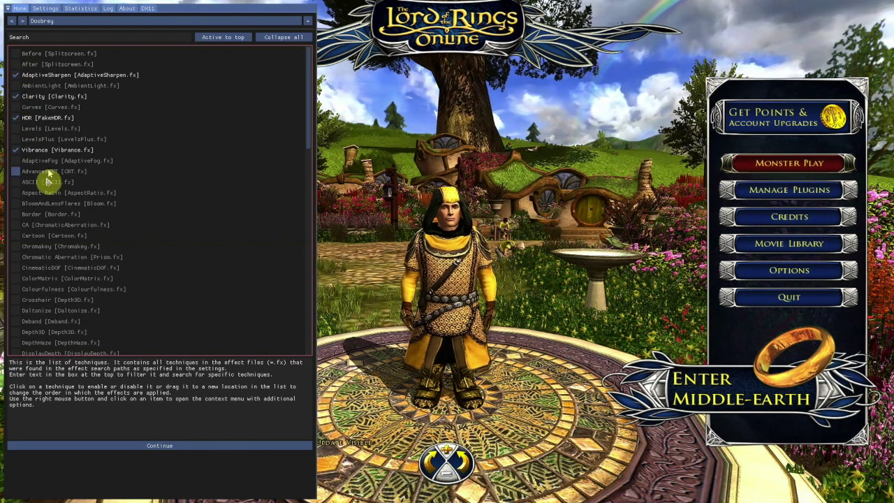
# Advance the tutorial to the list of effect variables, and toggle the Clarity technique off and on again
pyautogui.click(146, 445)
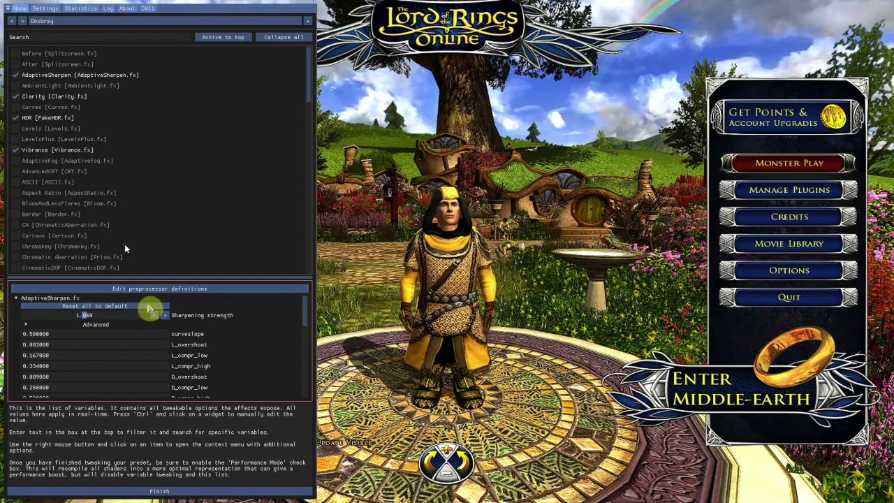
pyautogui.moveTo(307, 309); pyautogui.dragTo(298, 276)
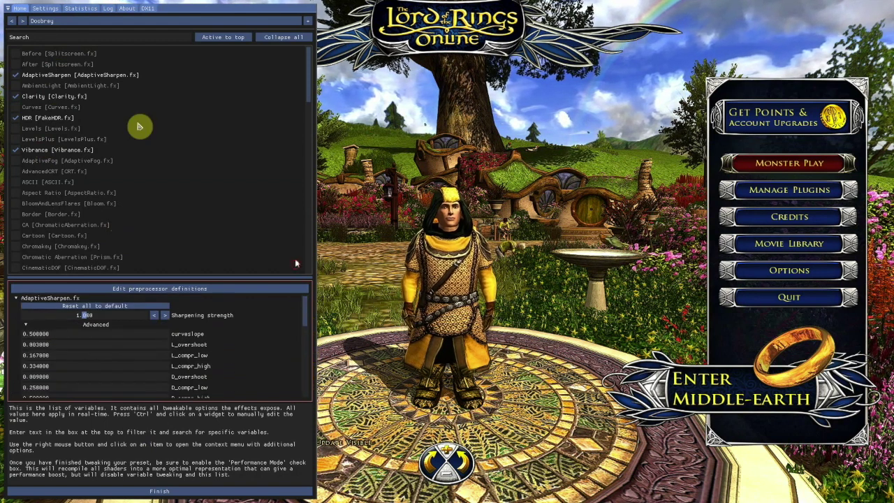
pyautogui.click(47, 97)
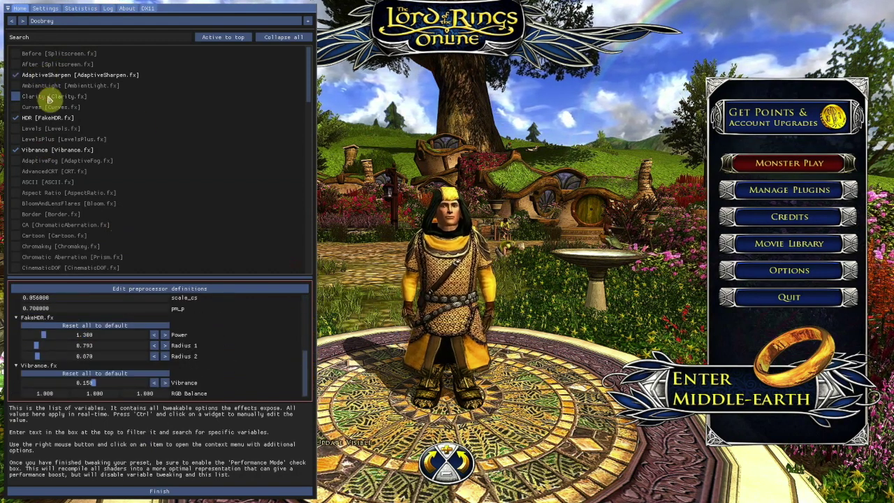
pyautogui.click(49, 97)
# Try a ClarityRadius of 0, set it back to 3, and return to the AdaptiveSharpen variables
pyautogui.click(125, 322)
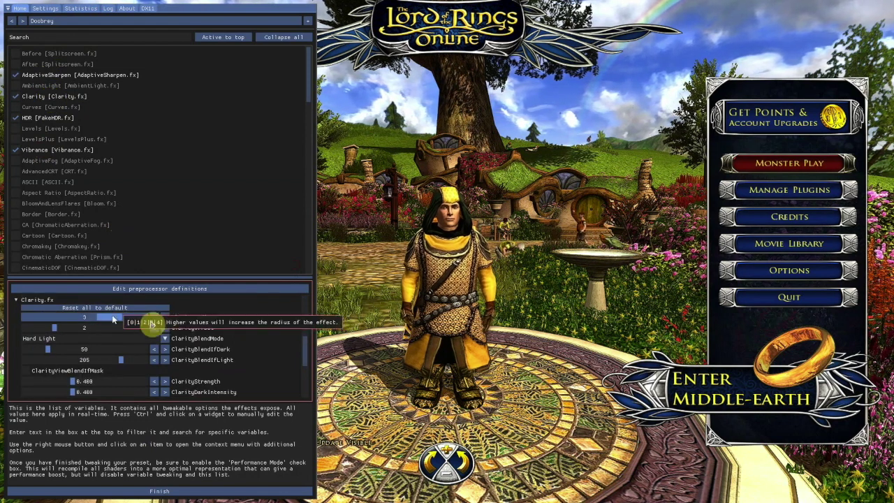
pyautogui.moveTo(157, 320)
pyautogui.mouseDown()
pyautogui.moveTo(24, 319)
pyautogui.moveTo(157, 321)
pyautogui.mouseUp()
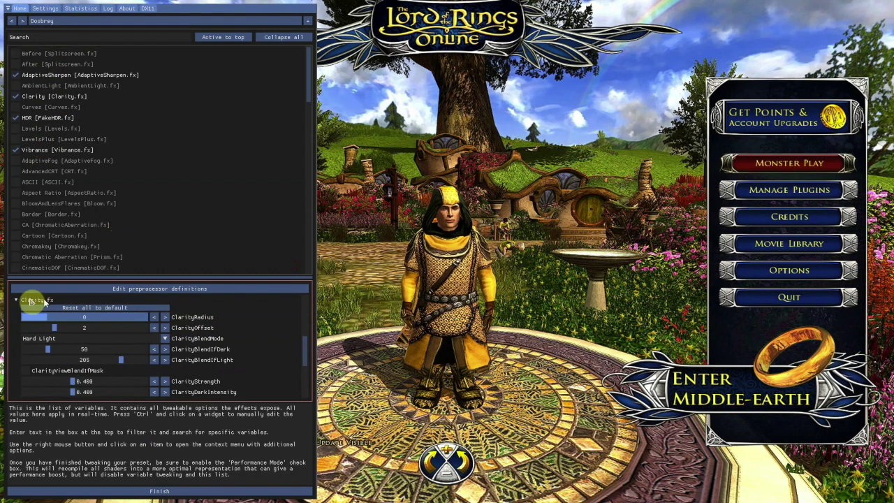
pyautogui.moveTo(141, 307); pyautogui.dragTo(83, 307)
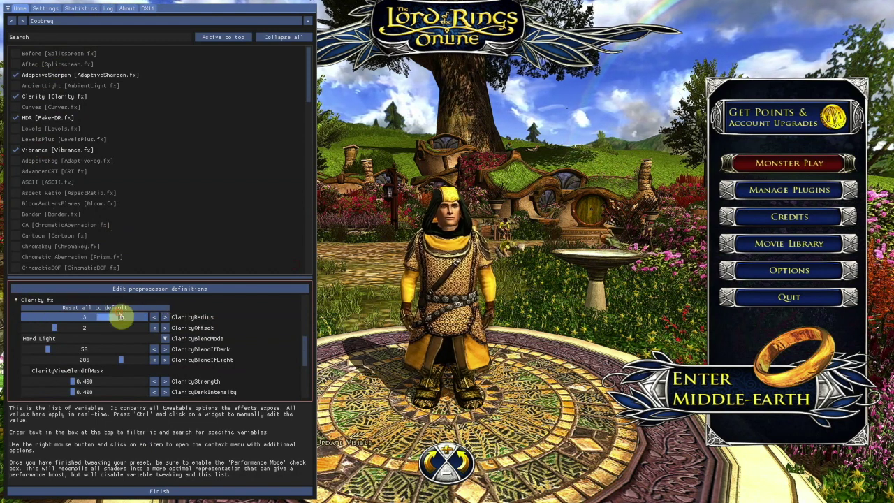
pyautogui.scroll(1, 207, 355)
pyautogui.scroll(1, 222, 361)
pyautogui.scroll(2, 212, 324)
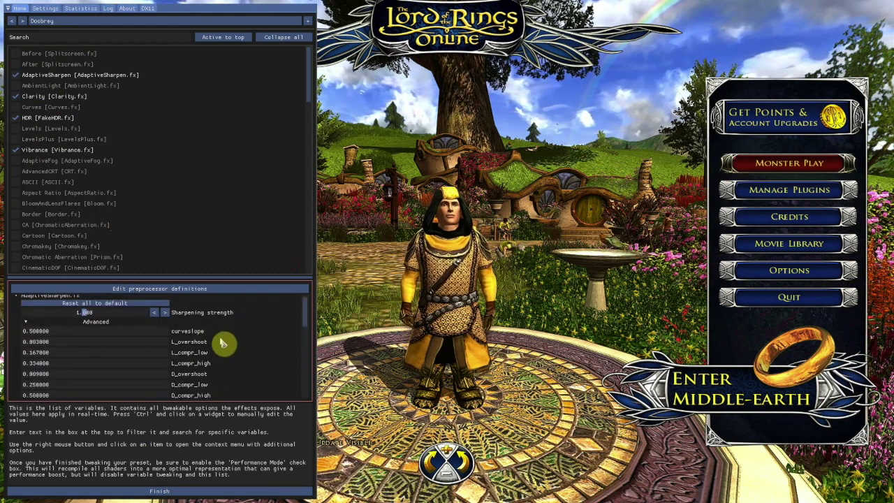
# Finish the ReShade tutorial and enable Performance Mode, toggling it off and on to compare
pyautogui.click(178, 492)
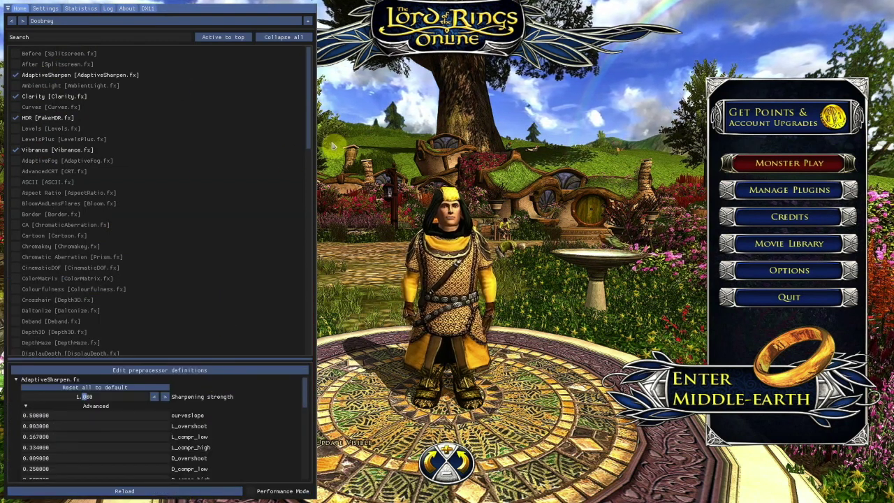
pyautogui.click(254, 492)
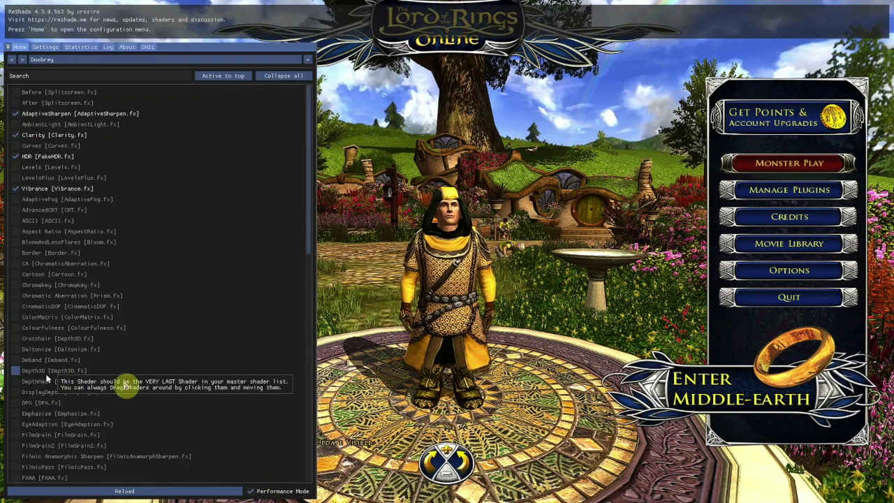
pyautogui.click(255, 492)
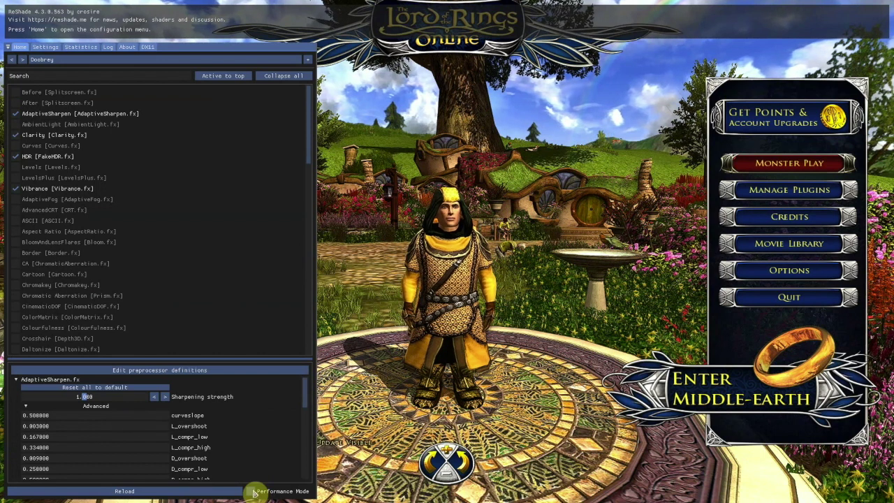
pyautogui.click(255, 492)
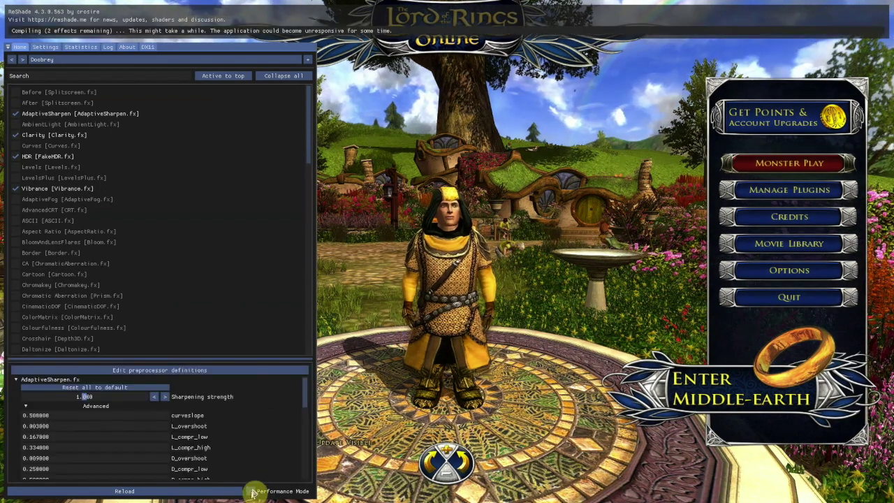
pyautogui.click(255, 493)
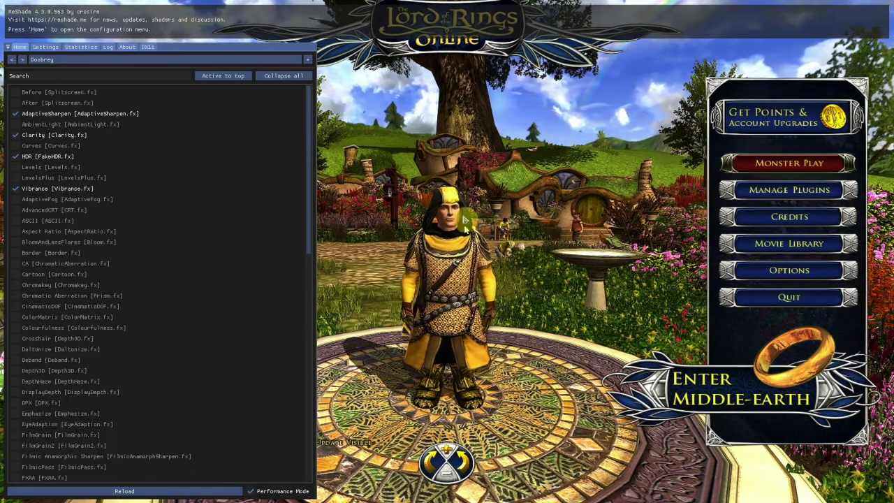
# Hide the ReShade overlay and enter Middle-earth with the selected character
pyautogui.press('Home')
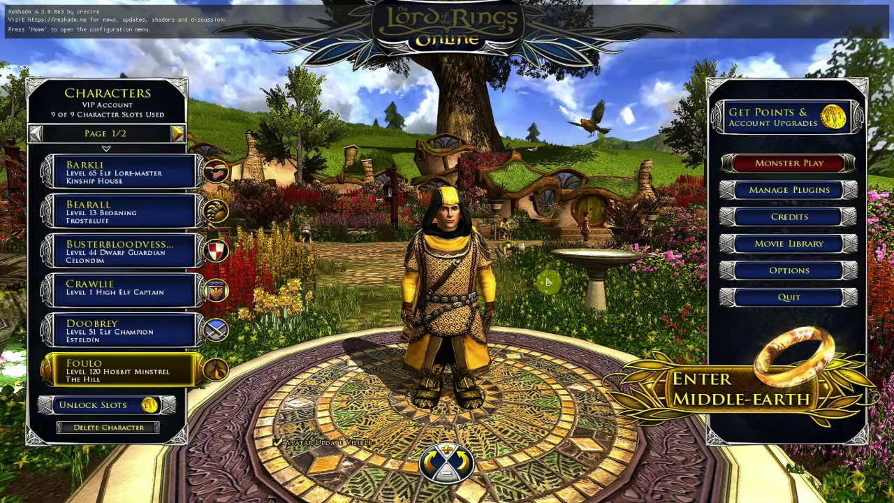
pyautogui.press('Return')
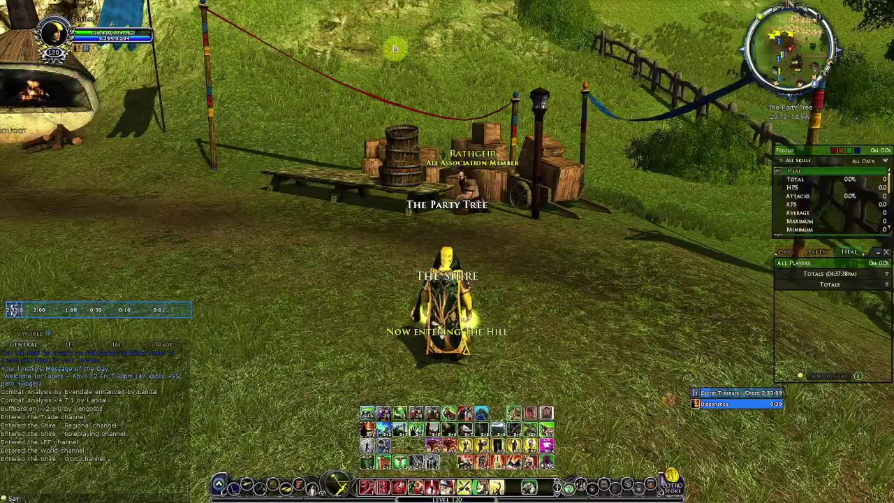
# Bring the character and camera up to the Party Tree and show the ReShade overlay
pyautogui.moveTo(395, 48); pyautogui.dragTo(21, 48)
pyautogui.hotkey('ctrl', 'n')
pyautogui.moveTo(607, 150); pyautogui.dragTo(628, 158)
pyautogui.press('Home')
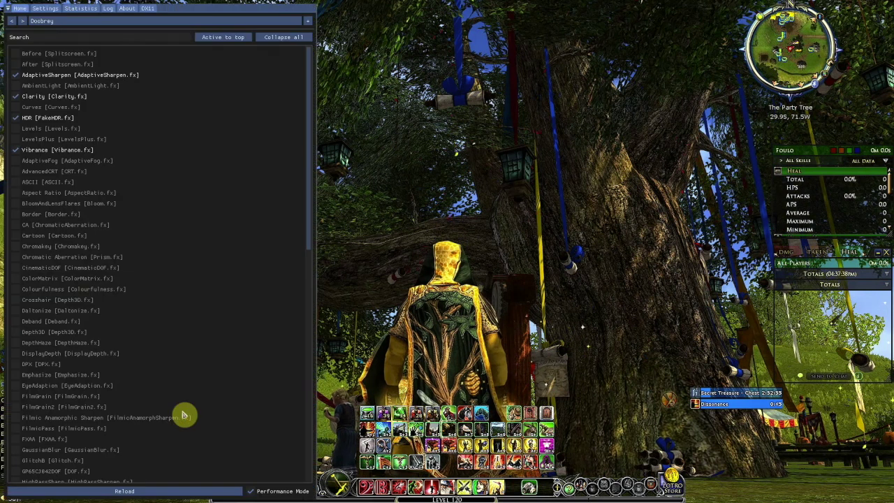
# Disable the Clarity and HDR techniques, enable Levels, and try Curves while switching the Before and After techniques
pyautogui.click(16, 54)
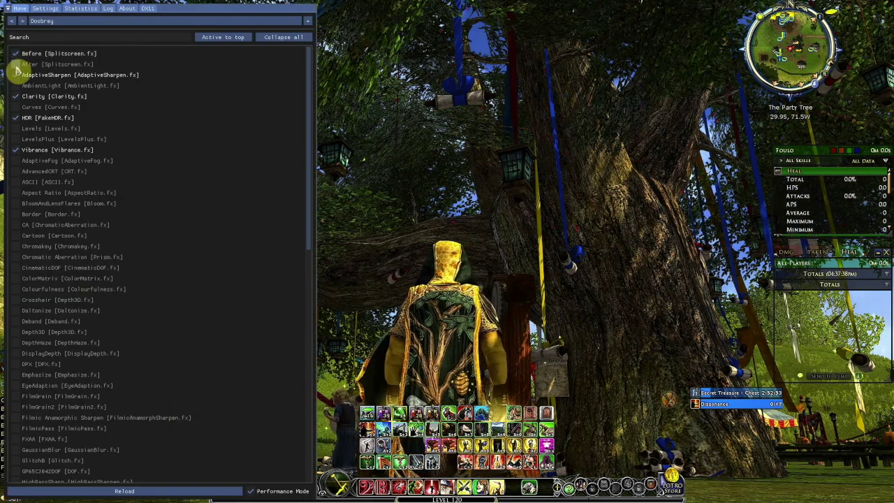
pyautogui.click(25, 95)
pyautogui.click(20, 118)
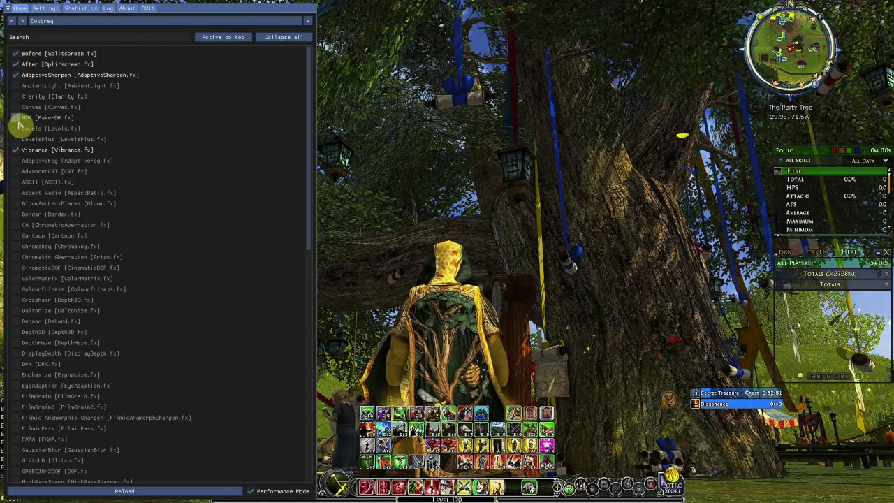
pyautogui.click(15, 129)
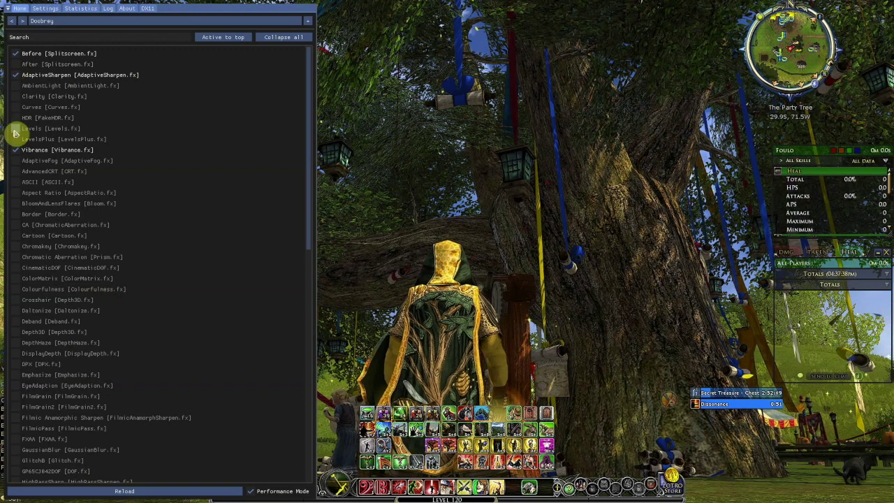
pyautogui.click(16, 107)
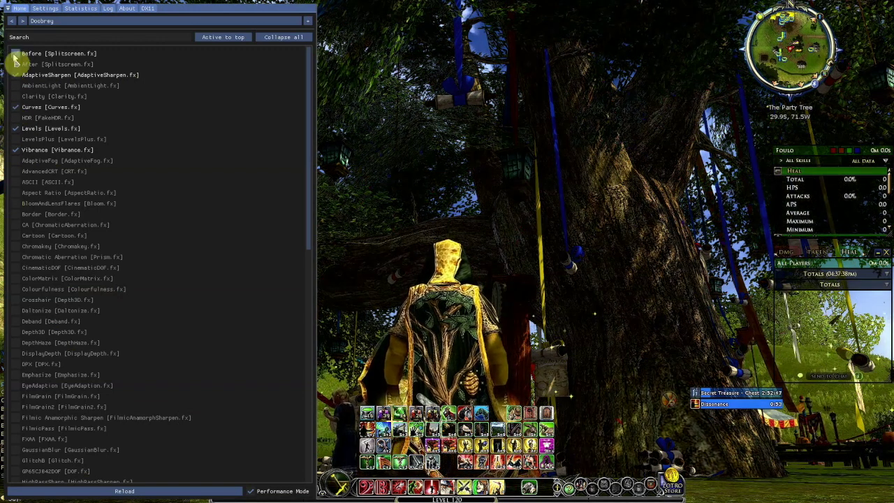
pyautogui.click(15, 107)
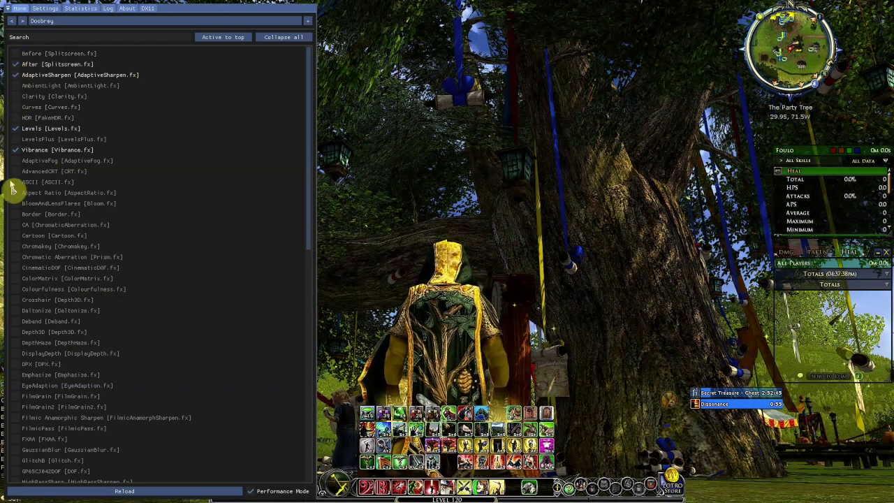
# Disable the remaining AdaptiveSharpen, Levels, Vibrance and After techniques
pyautogui.click(25, 116)
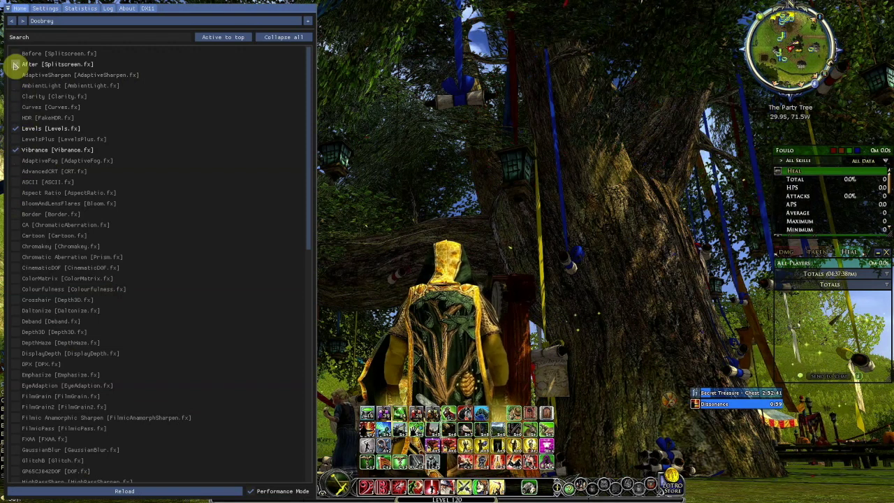
pyautogui.click(15, 129)
pyautogui.click(15, 150)
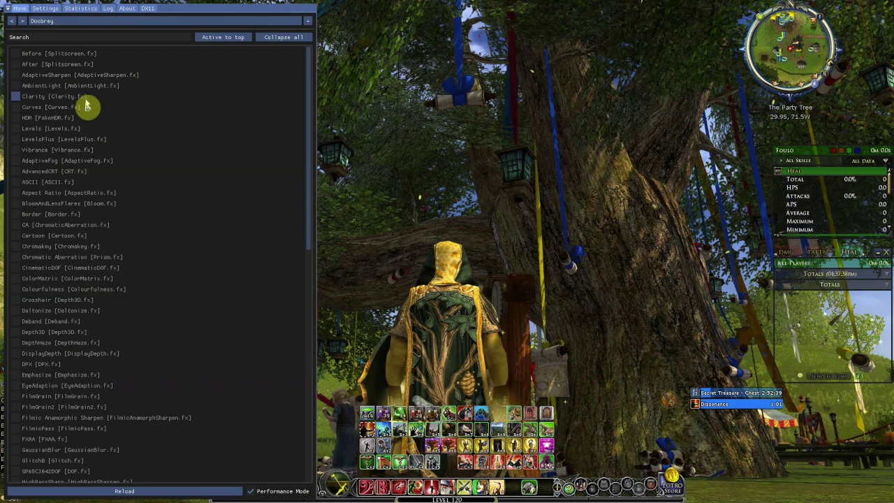
# Enable the After, Clarity and Curves techniques
pyautogui.click(15, 64)
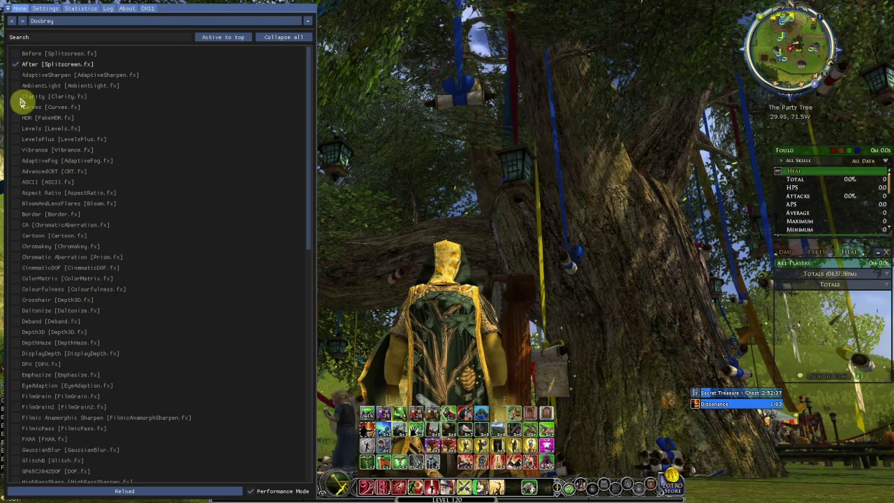
pyautogui.click(15, 96)
pyautogui.click(16, 107)
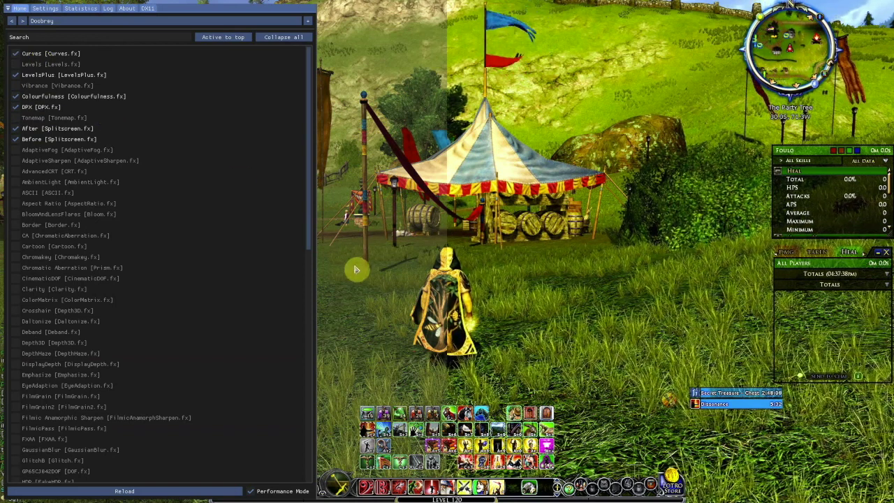
# View the split-screen comparison with the overlay hidden, and bring the overlay back to enable the Vibrance technique
pyautogui.press('Home')
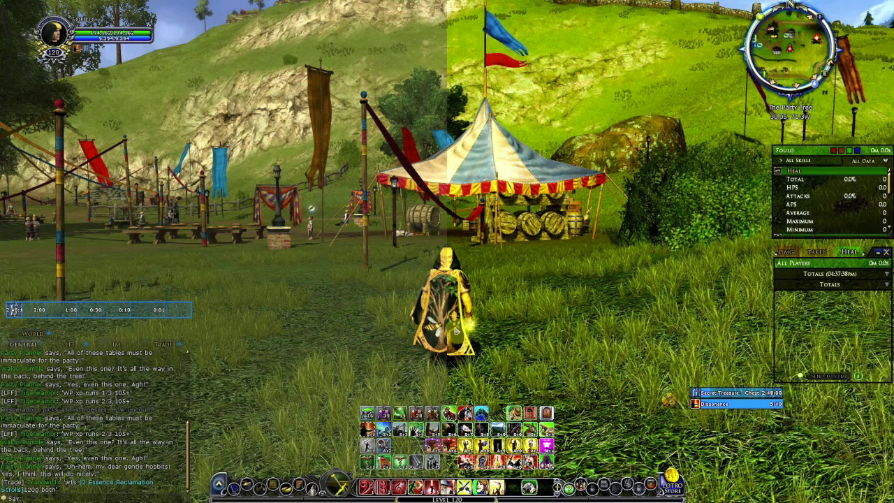
pyautogui.press('Home')
pyautogui.click(36, 87)
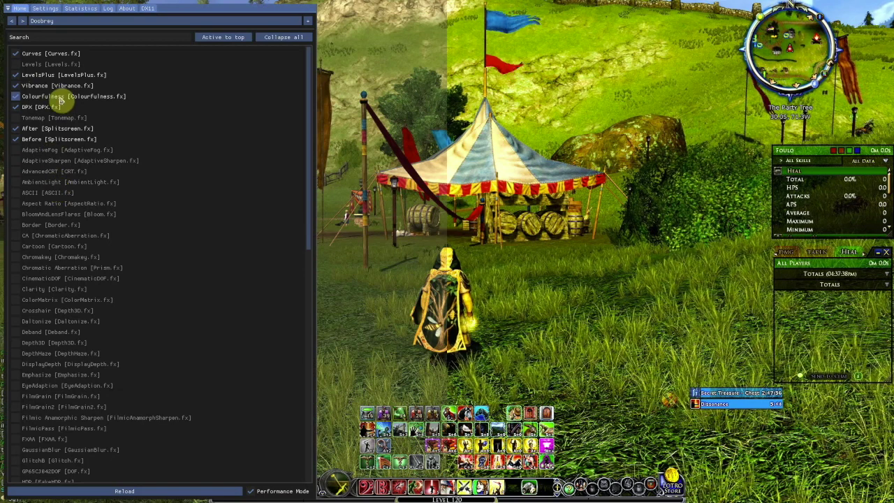
# Filter the technique list by "clar" and enable the Clarity technique
pyautogui.click(75, 42)
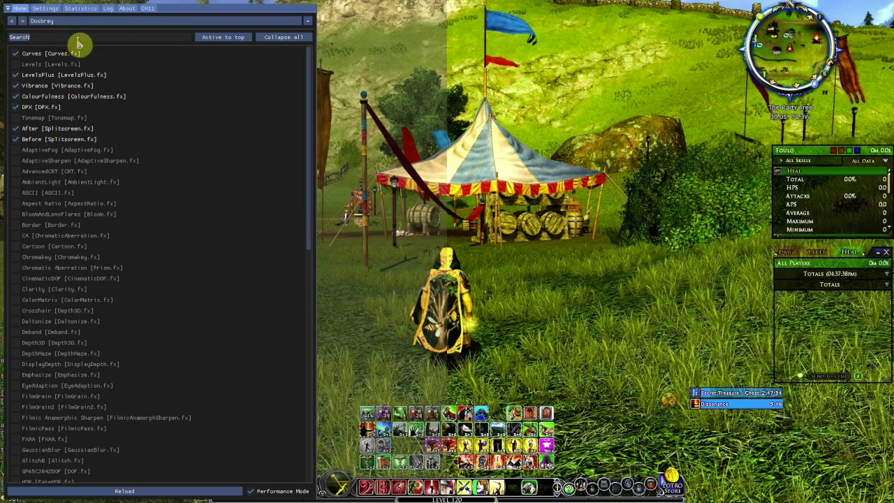
pyautogui.write('clar')
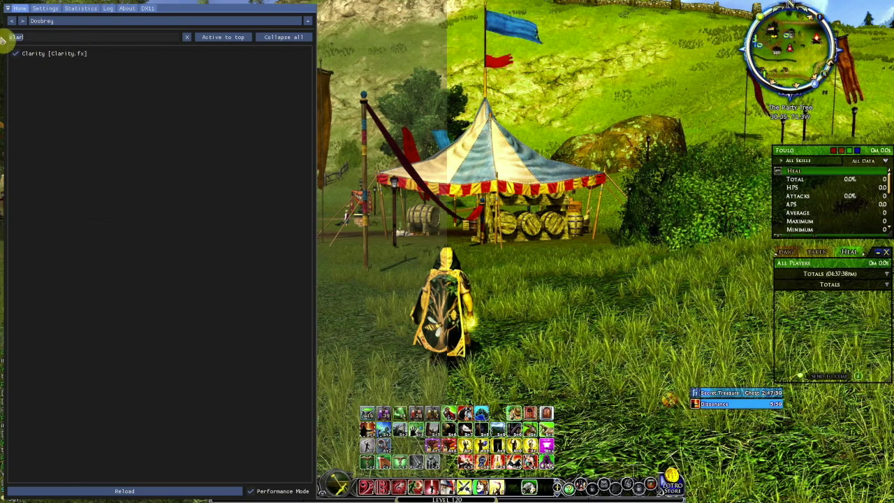
# Clear the technique filter and hide the overlay to view the split-screen comparison
pyautogui.press('BackSpace')
pyautogui.press('BackSpace')
pyautogui.press('BackSpace')
pyautogui.press('BackSpace')
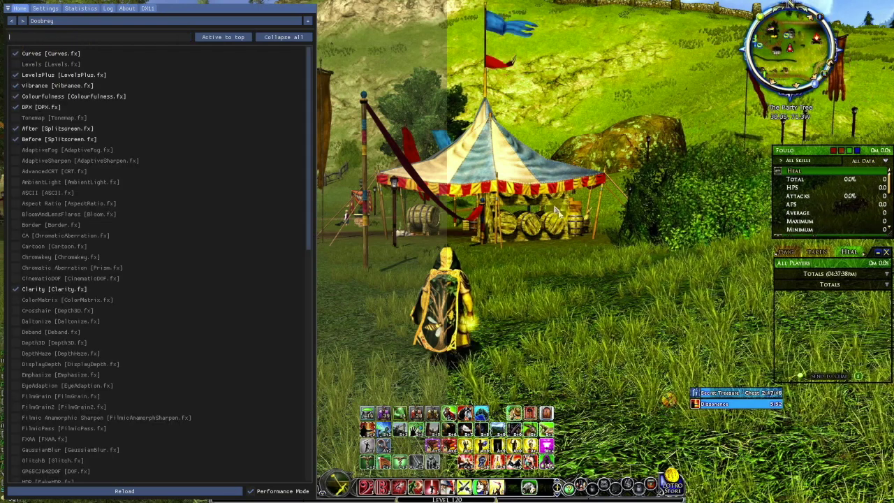
pyautogui.press('Home')
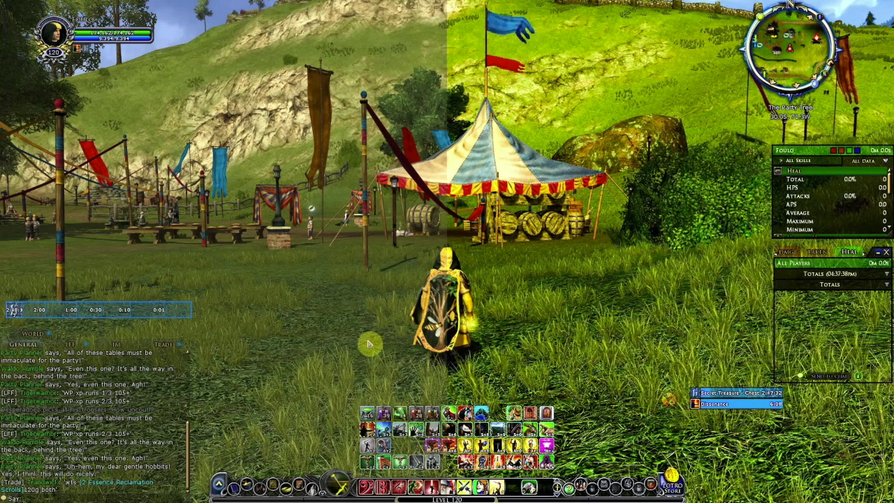
# Bring the overlay back and disable the Clarity, DPX, Colourfulness, Vibrance, LevelsPlus and Curves techniques
pyautogui.press('Home')
pyautogui.click(39, 288)
pyautogui.click(35, 106)
pyautogui.click(37, 96)
pyautogui.click(36, 75)
pyautogui.click(36, 53)
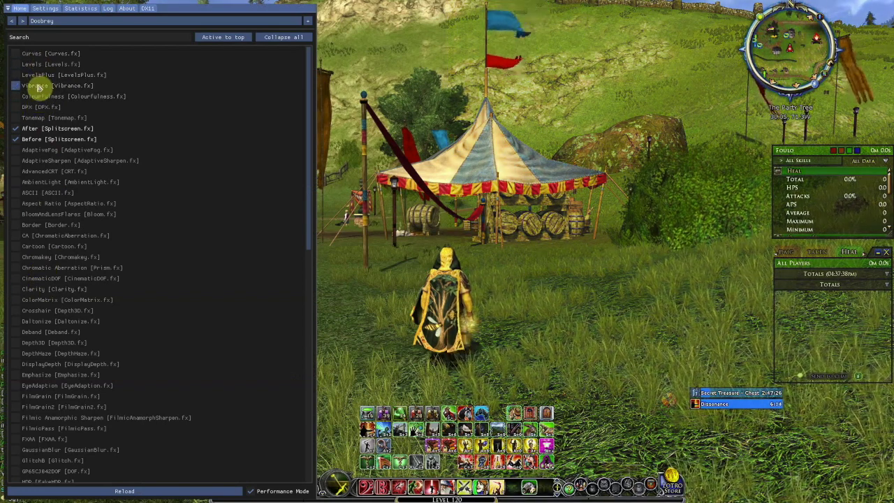
# Enable the Curves, LevelsPlus and DPX techniques and hide the overlay to view the comparison
pyautogui.click(39, 54)
pyautogui.click(40, 75)
pyautogui.click(40, 106)
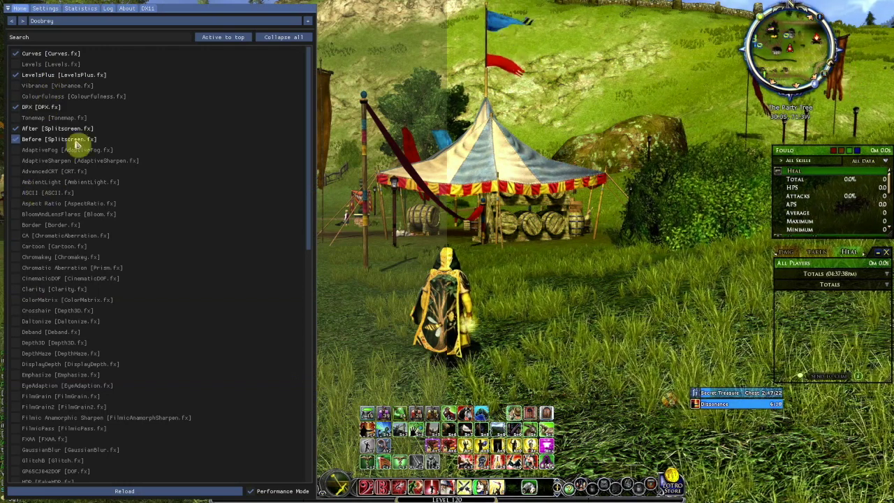
pyautogui.press('Home')
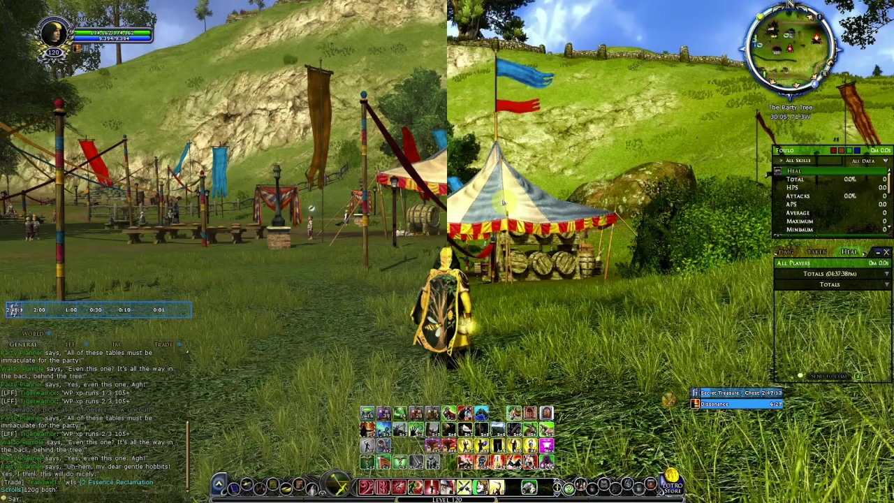
# Disable the After and Before split-screen techniques and hide the overlay
pyautogui.press('Home')
pyautogui.click(40, 139)
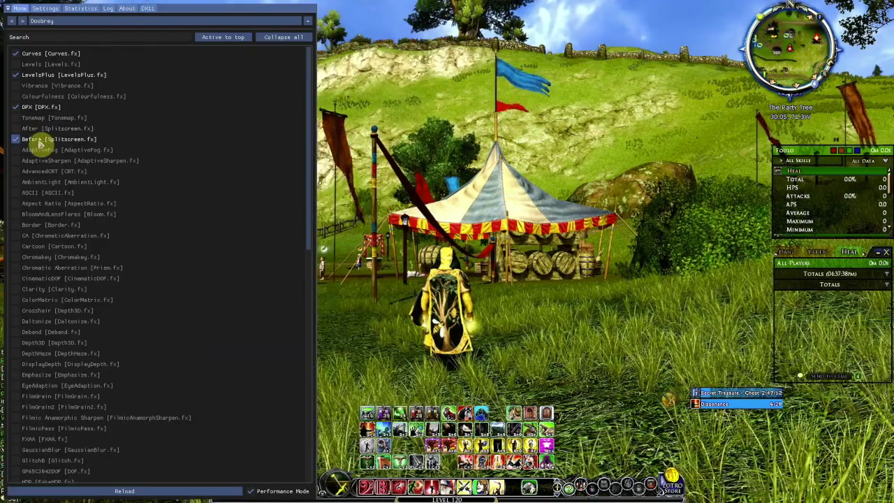
pyautogui.press('Home')
# Run the character through the Party Tree grounds to the cliffside ovens and examine the full-screen effects
pyautogui.press('w')
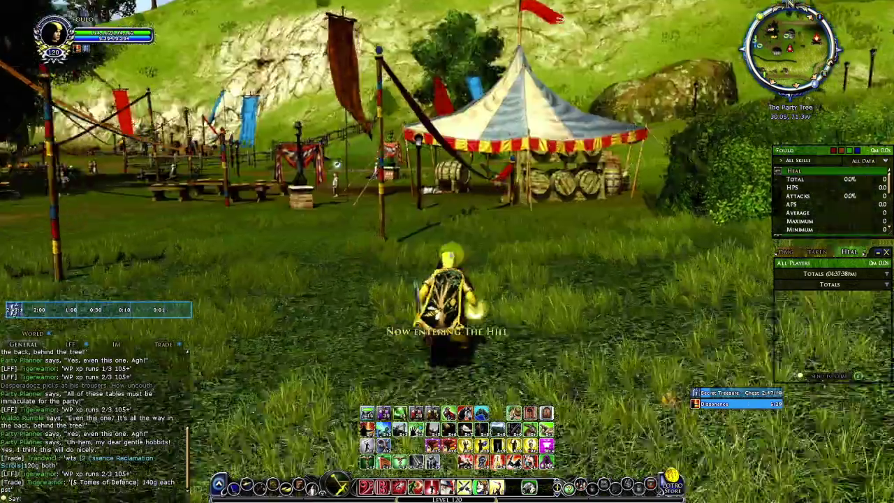
pyautogui.press('w')
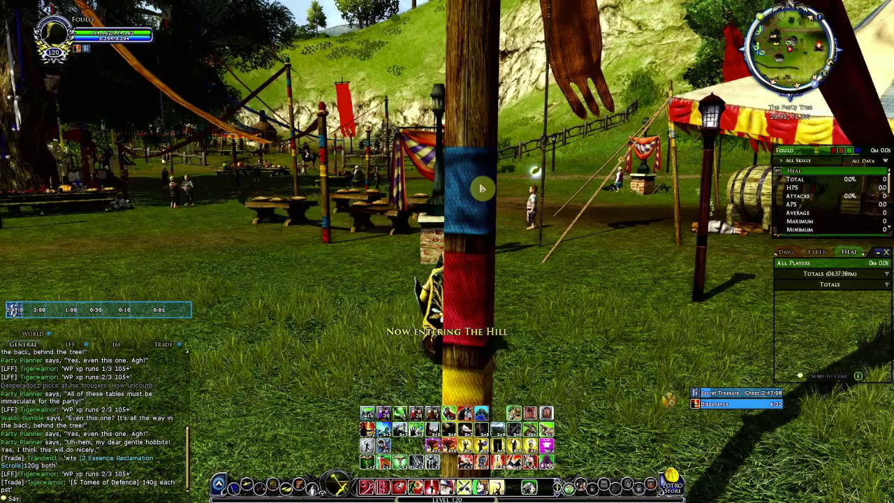
pyautogui.press('w')
pyautogui.press('a')
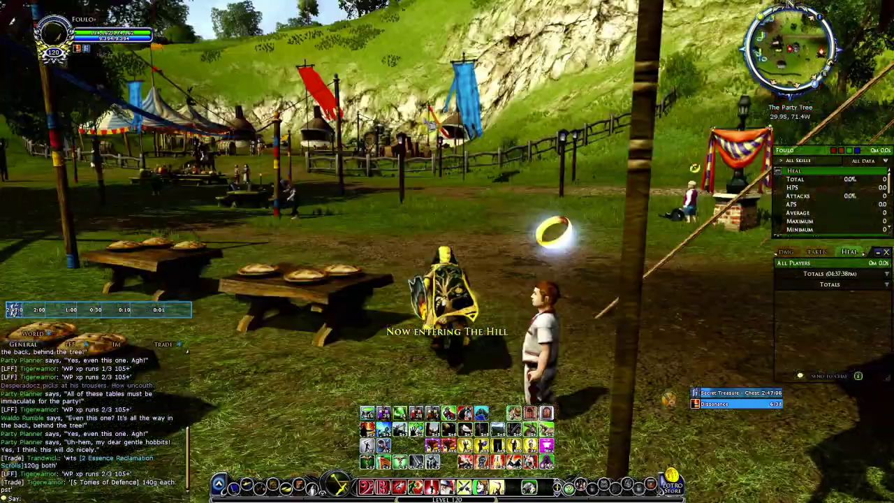
pyautogui.press('w')
pyautogui.press('a')
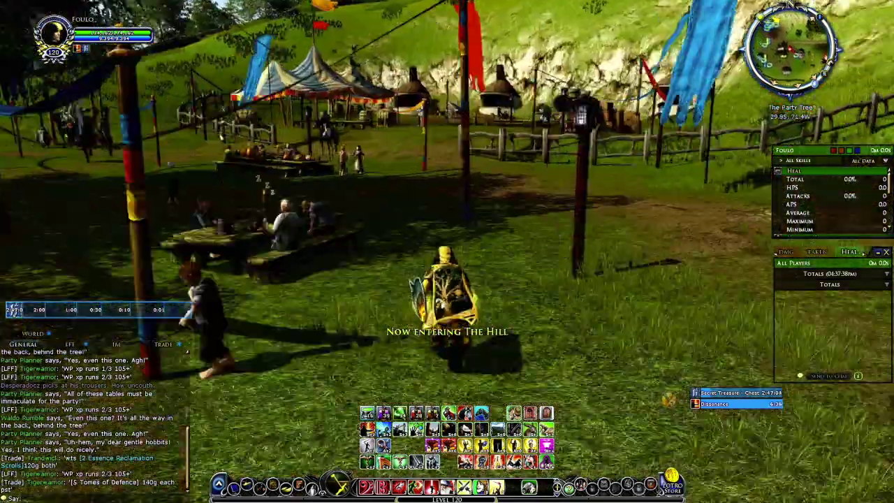
pyautogui.press('w')
pyautogui.press('a')
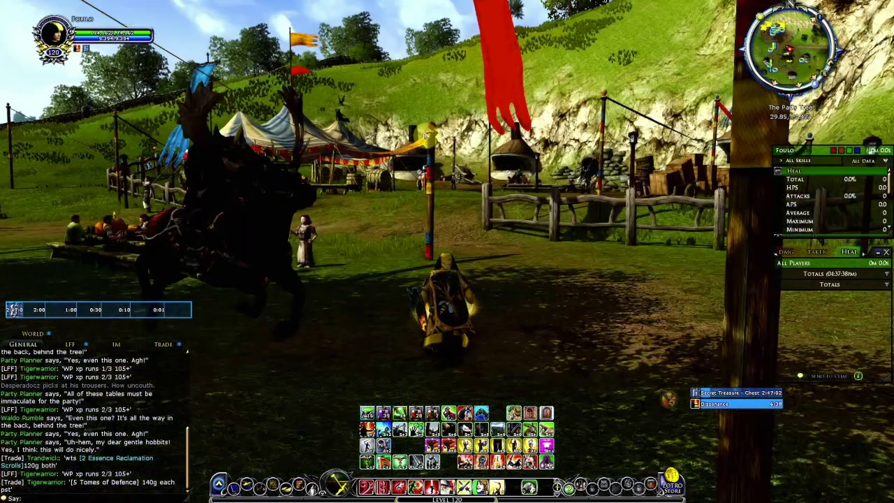
pyautogui.press('w')
pyautogui.press('d')
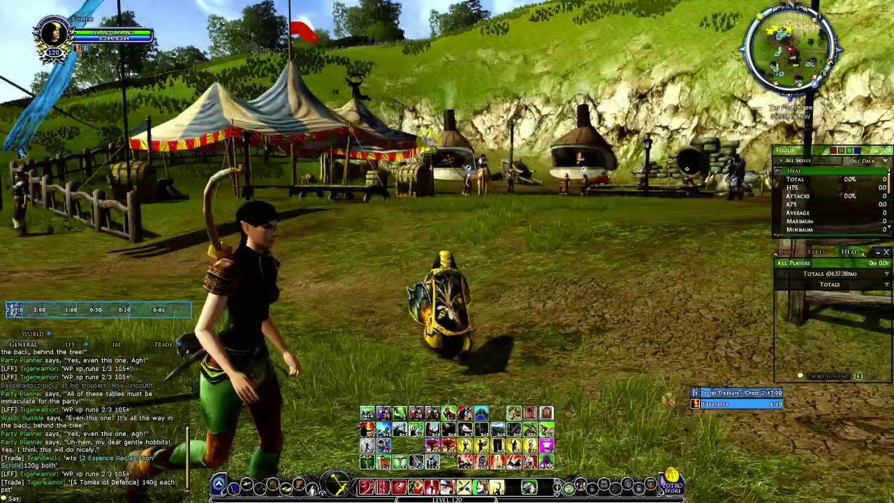
pyautogui.press('d')
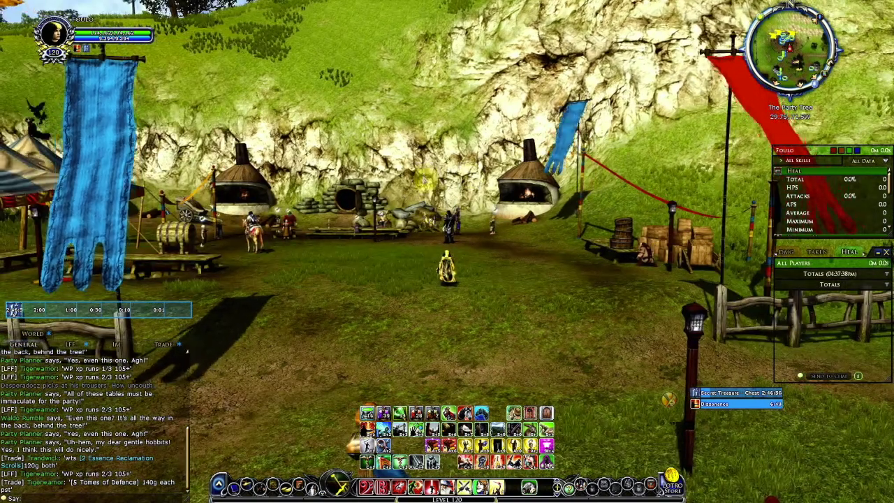
pyautogui.hotkey('ctrl', '\\')
pyautogui.click(615, 110)
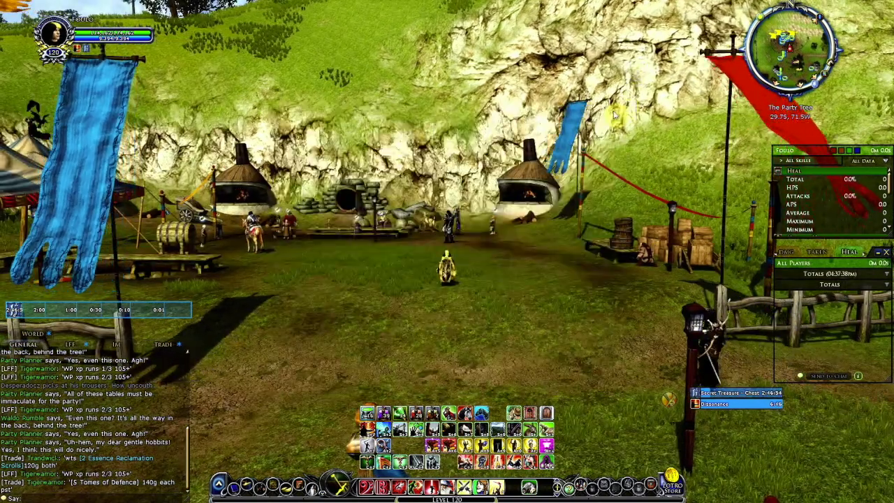
# Switch to the desktop and run ReShade_Setup_4.3.0 from the ReShade folder
pyautogui.hotkey('alt', 'Tab')
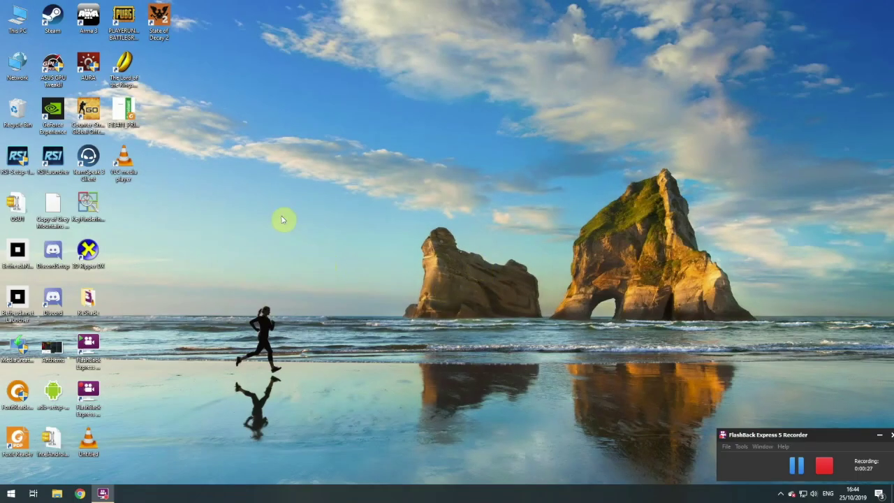
pyautogui.doubleClick(91, 298)
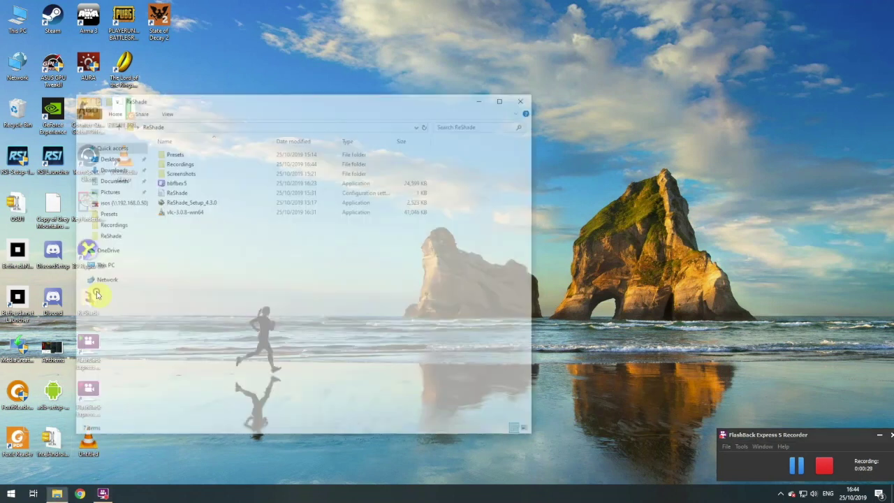
pyautogui.doubleClick(211, 202)
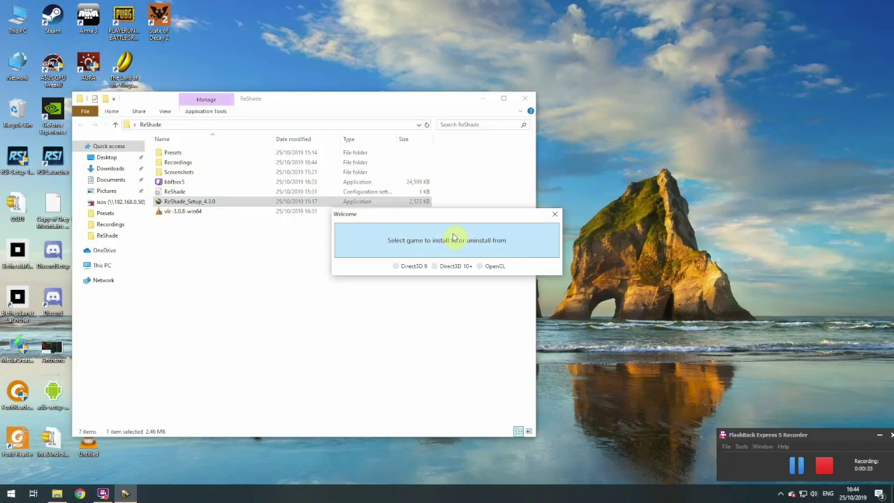
# Choose the lotroclient application in the D: drive's lotro folder as the game to install ReShade to
pyautogui.click(479, 245)
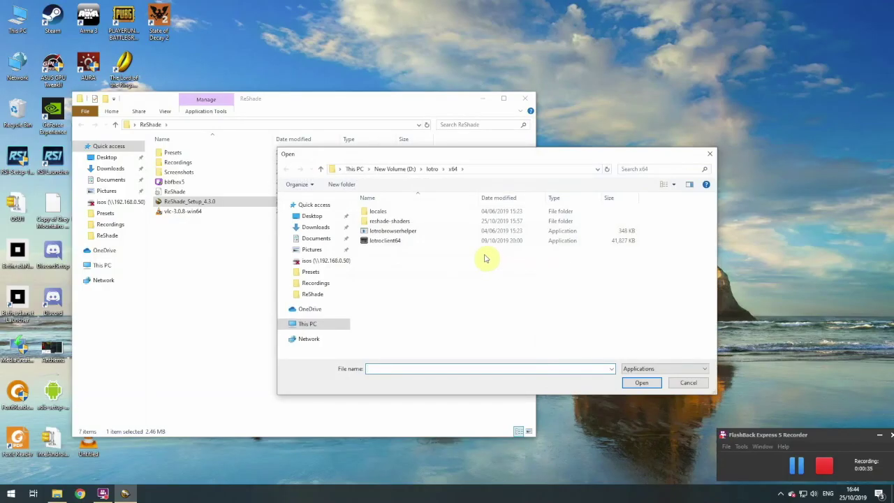
pyautogui.click(433, 169)
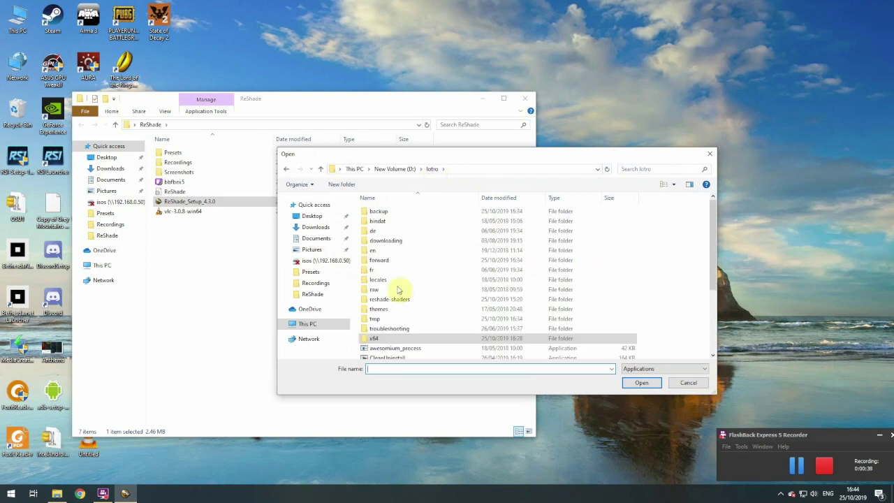
pyautogui.scroll(-5, 398, 283)
pyautogui.click(396, 275)
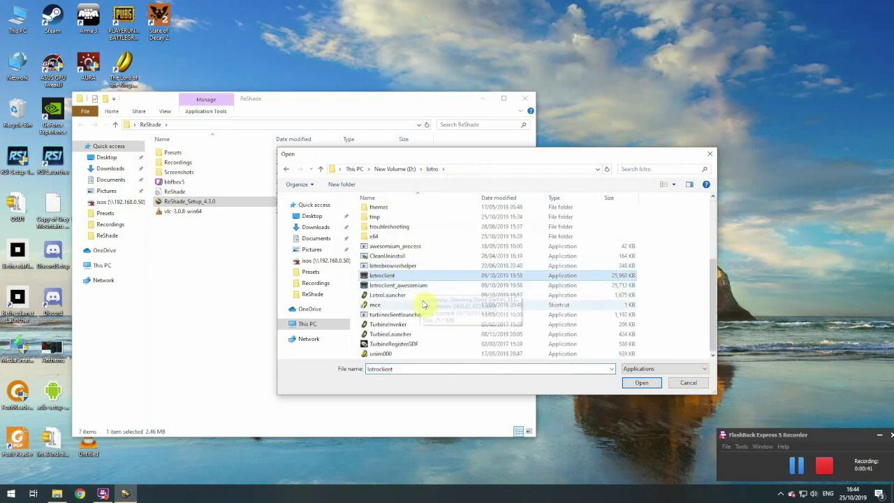
pyautogui.click(641, 382)
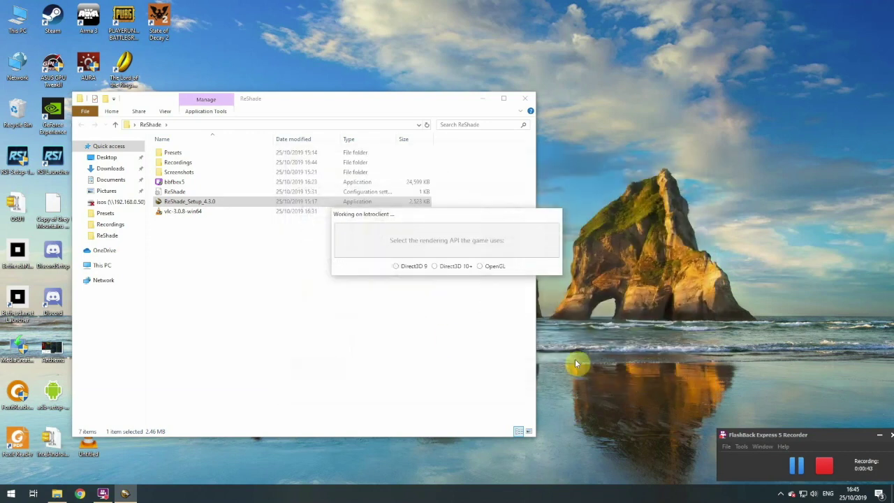
# Install for Direct3D 10+, overwriting the existing installation and downloading all effect files
pyautogui.click(434, 266)
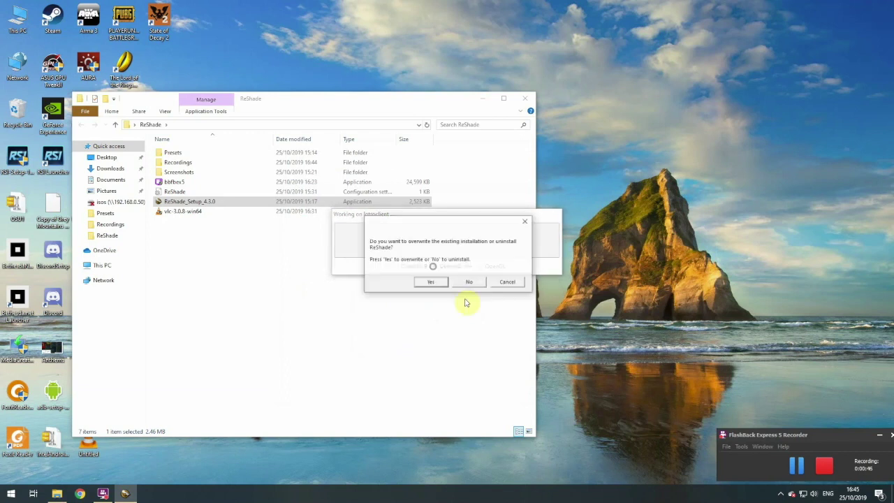
pyautogui.click(431, 283)
pyautogui.click(470, 276)
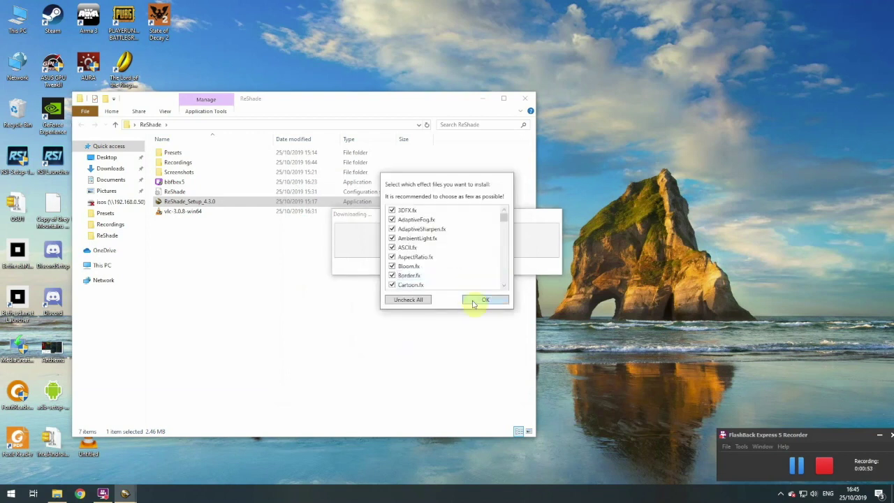
pyautogui.click(480, 302)
# Accept the ReShade settings with the desktop's ReShade\Screenshots folder as screenshots path, and close the installer and folder window
pyautogui.click(488, 242)
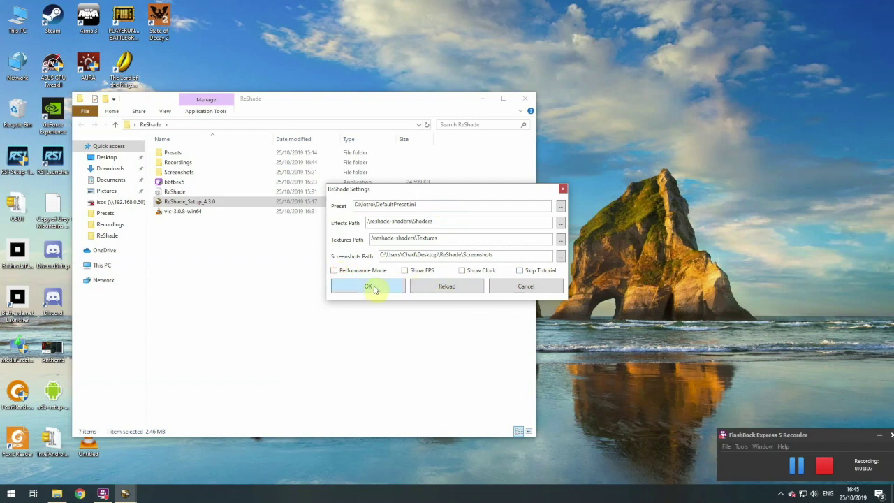
pyautogui.click(373, 287)
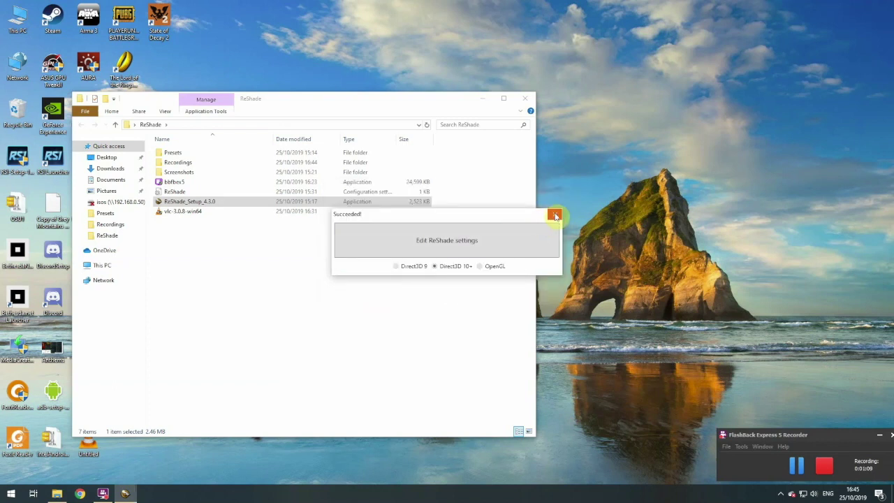
pyautogui.click(554, 215)
pyautogui.click(525, 100)
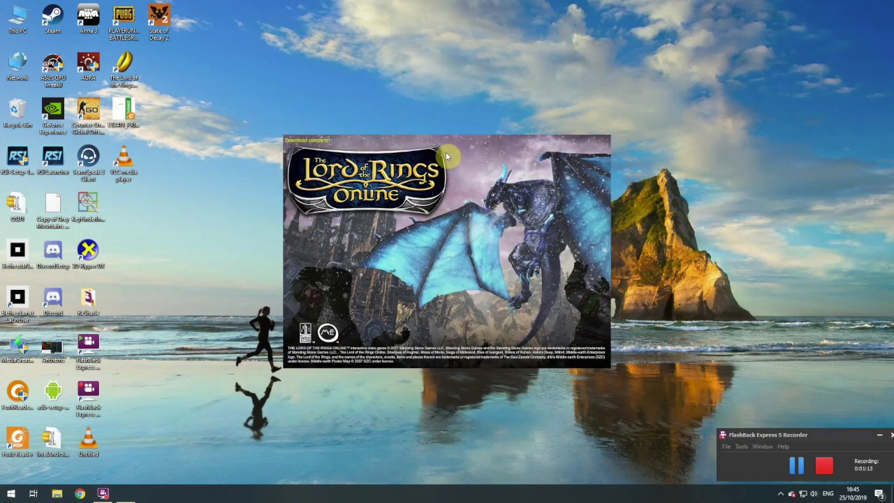
# Set the game client to 32-bit Client in The Lord of the Rings Online launcher options
pyautogui.click(565, 82)
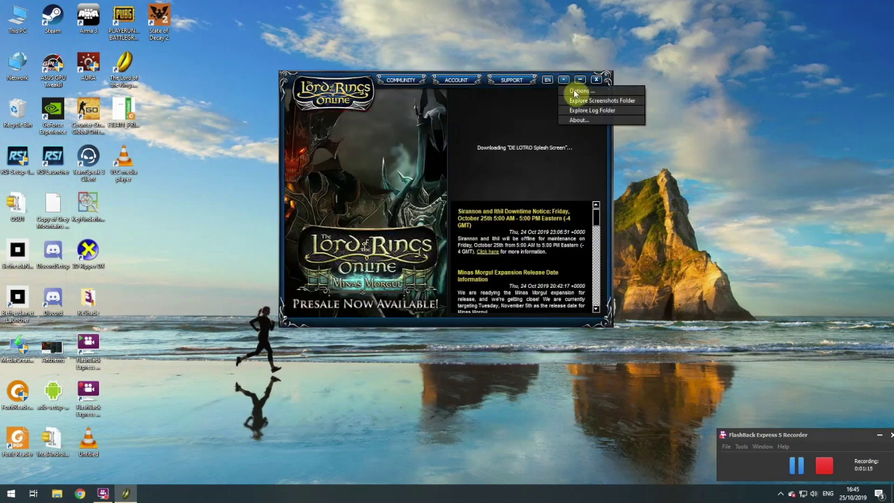
pyautogui.click(571, 101)
pyautogui.click(361, 219)
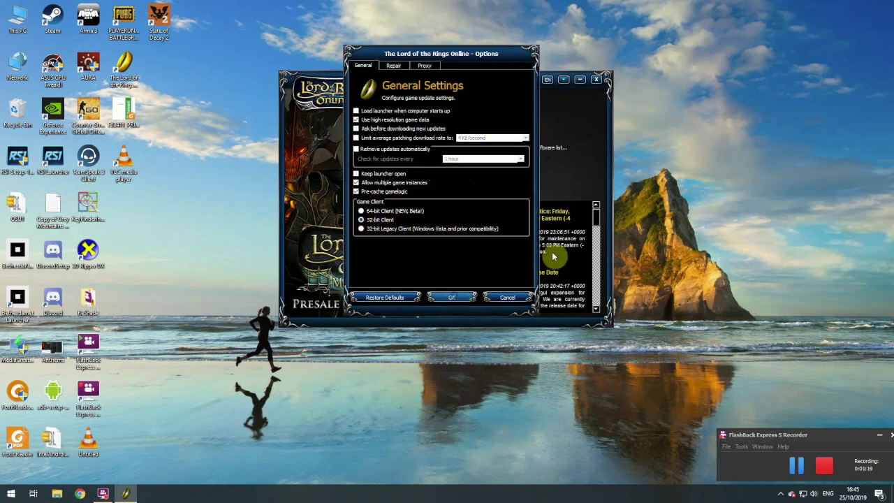
pyautogui.press('Return')
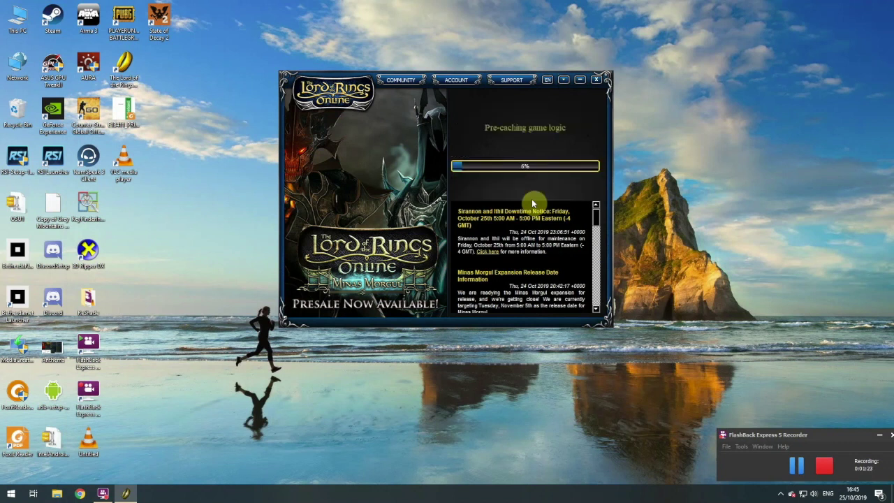
# Enter the account password, log in and start playing on the Evernight [EU] world
pyautogui.write('*******')
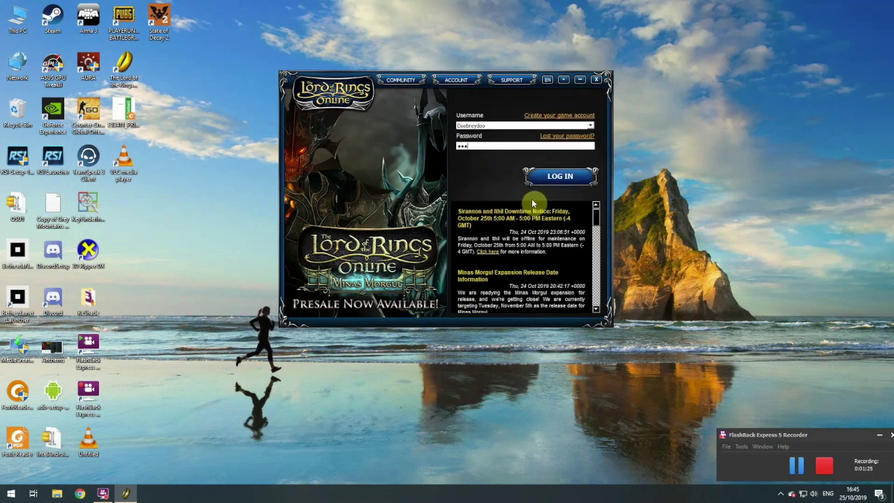
pyautogui.press('Return')
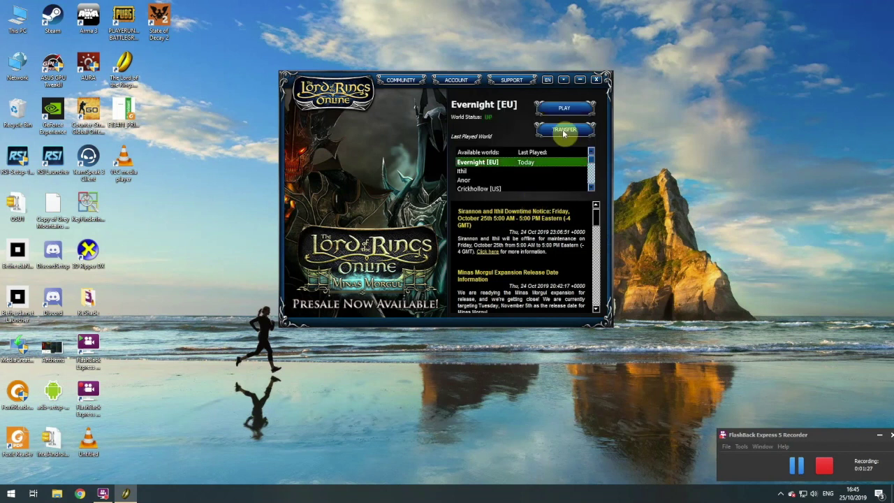
pyautogui.click(564, 115)
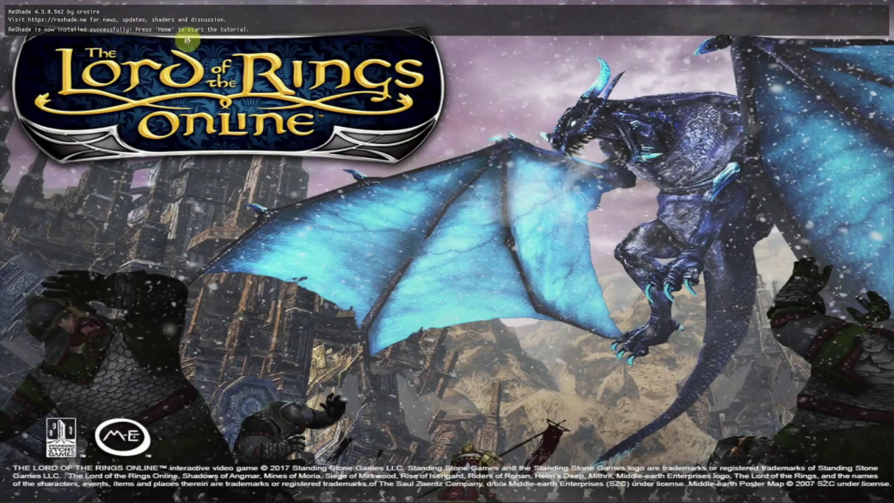
# Open the ReShade overlay and advance its tutorial past the welcome and preset selection pages
pyautogui.press('Home')
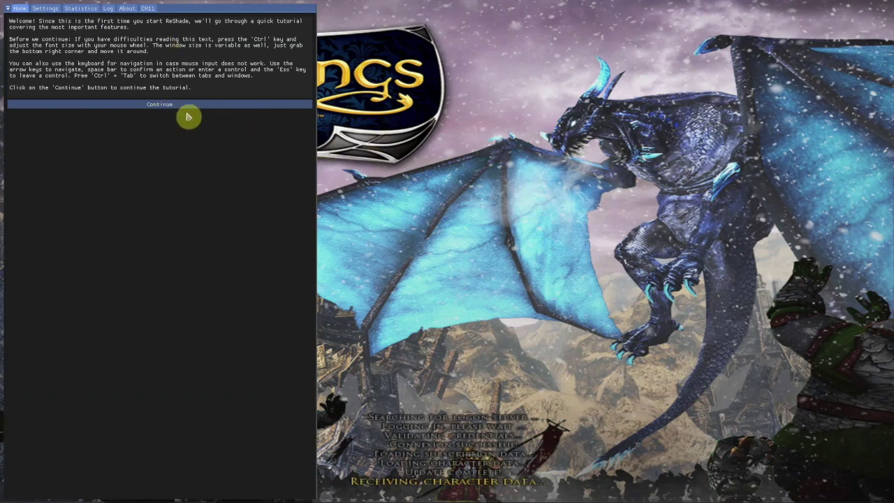
pyautogui.click(157, 106)
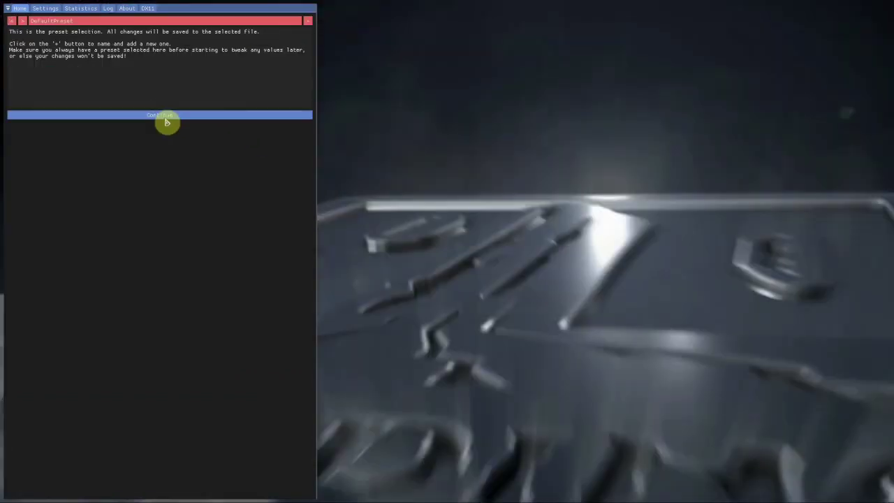
pyautogui.click(165, 116)
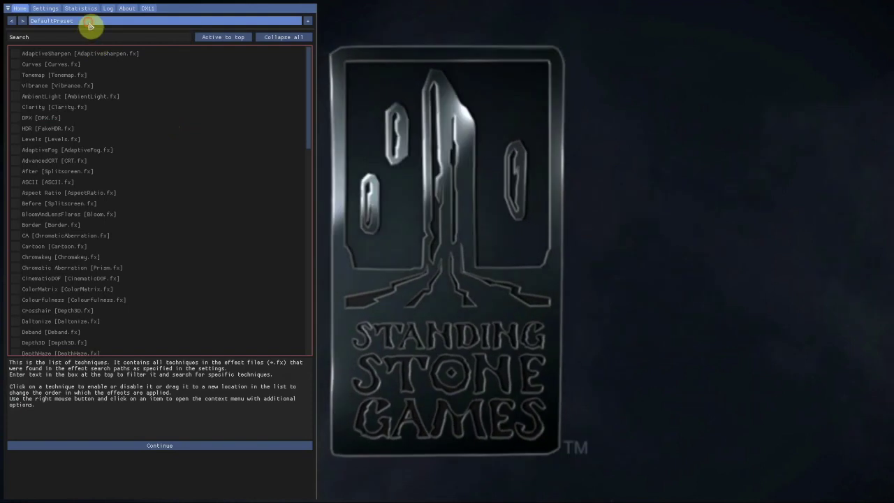
# Add a new ReShade preset named Doobrey32bit
pyautogui.click(90, 21)
pyautogui.click(308, 22)
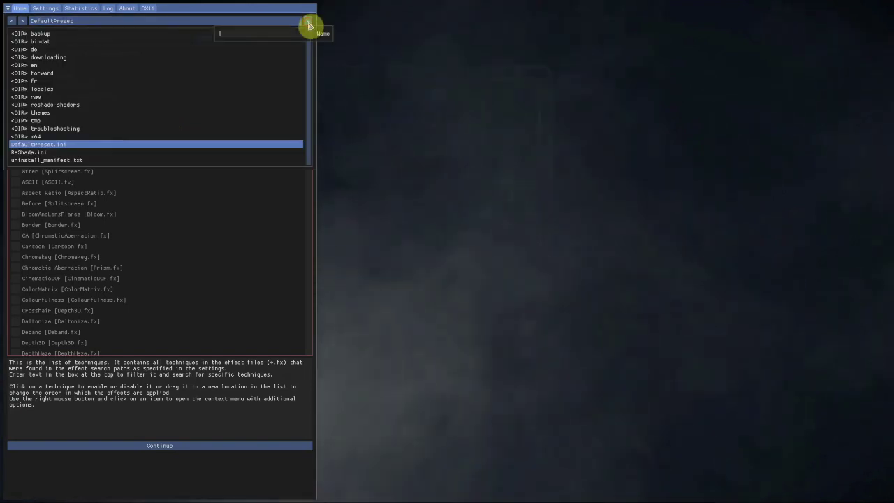
pyautogui.write('Doobrey32bit')
pyautogui.press('Return')
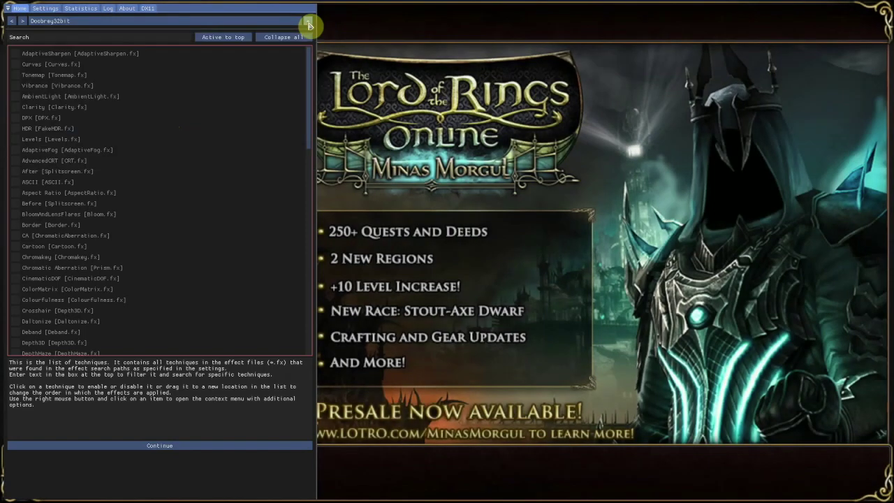
# Advance the tutorial to the list of variables and close the ReShade overlay
pyautogui.click(72, 74)
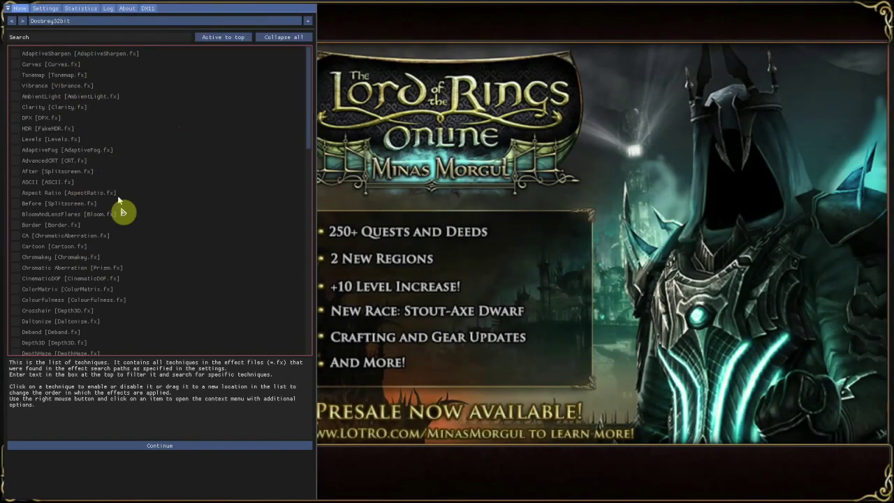
pyautogui.click(156, 445)
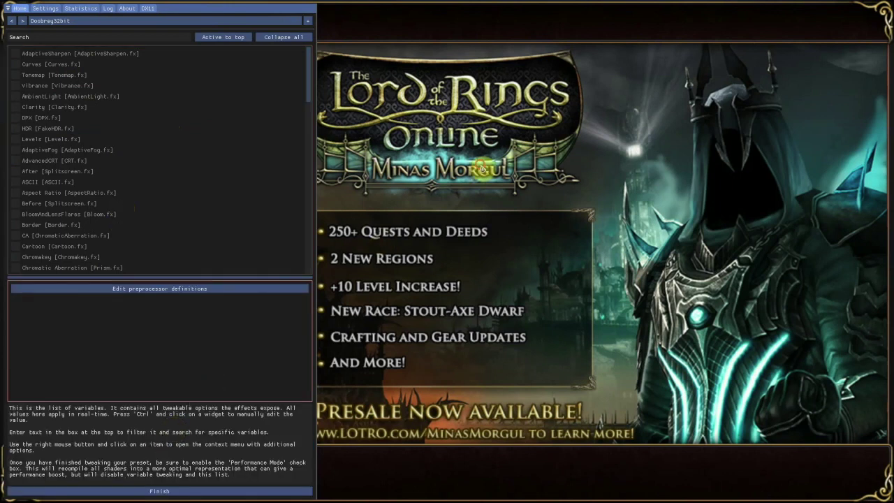
pyautogui.press('Home')
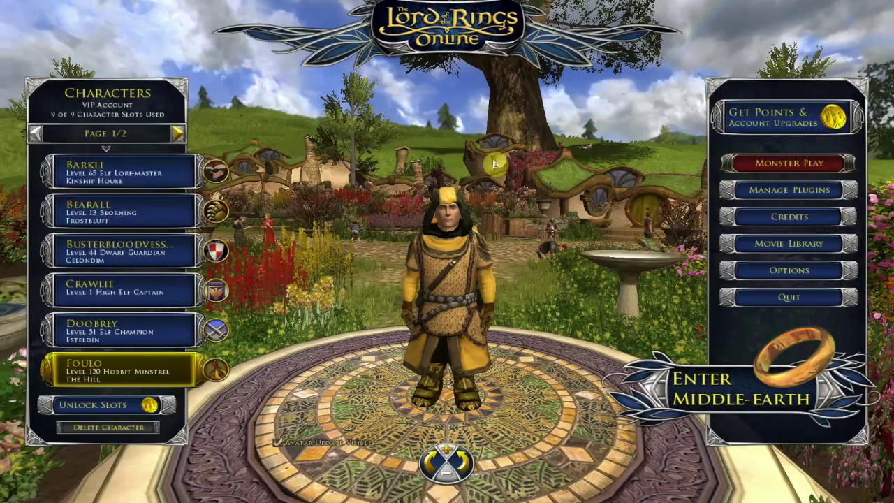
# Reopen the ReShade overlay, filter the effects by "scree" and enable the After and Before techniques of Splitscreen.fx
pyautogui.press('Home')
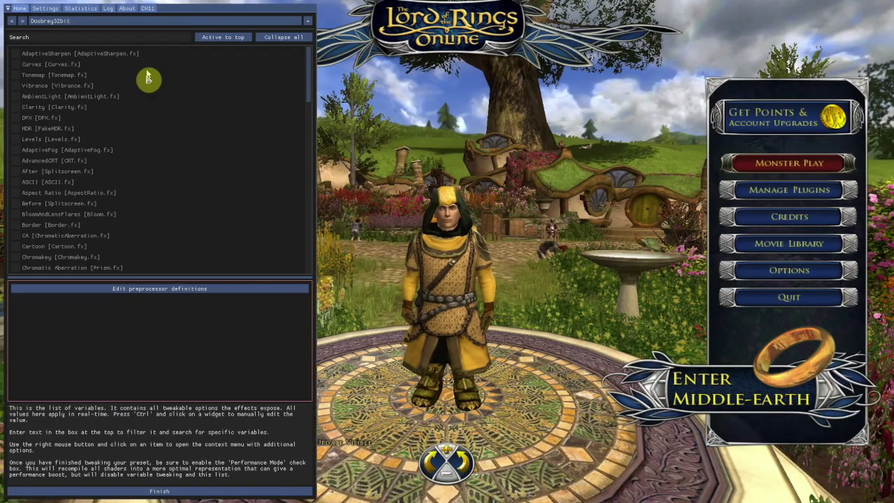
pyautogui.click(79, 39)
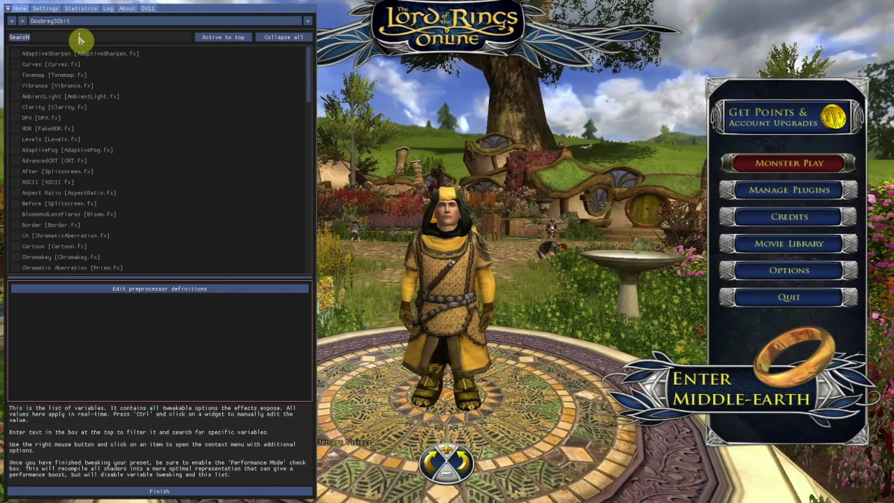
pyautogui.write('scree')
pyautogui.click(40, 54)
pyautogui.click(44, 63)
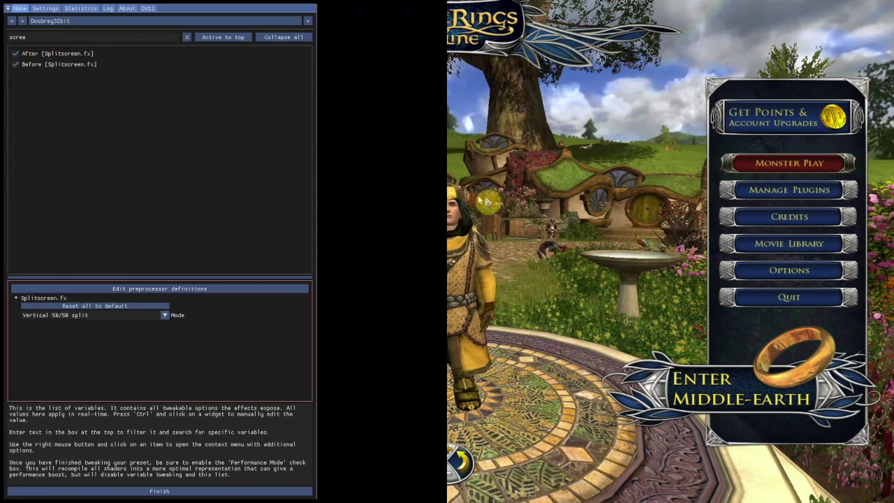
pyautogui.click(46, 54)
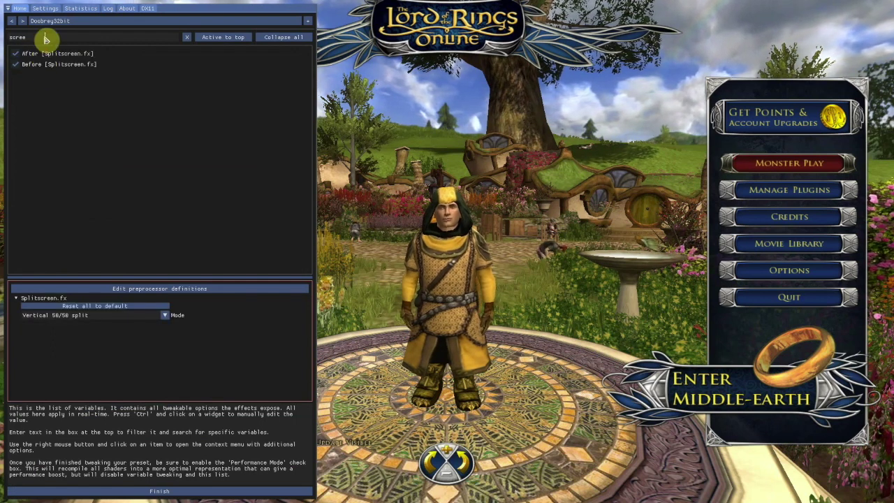
# Clear the effect search and enable the AmbientLight and Vibrance effects
pyautogui.press('BackSpace')
pyautogui.press('BackSpace')
pyautogui.press('BackSpace')
pyautogui.press('BackSpace')
pyautogui.press('BackSpace')
pyautogui.press('BackSpace')
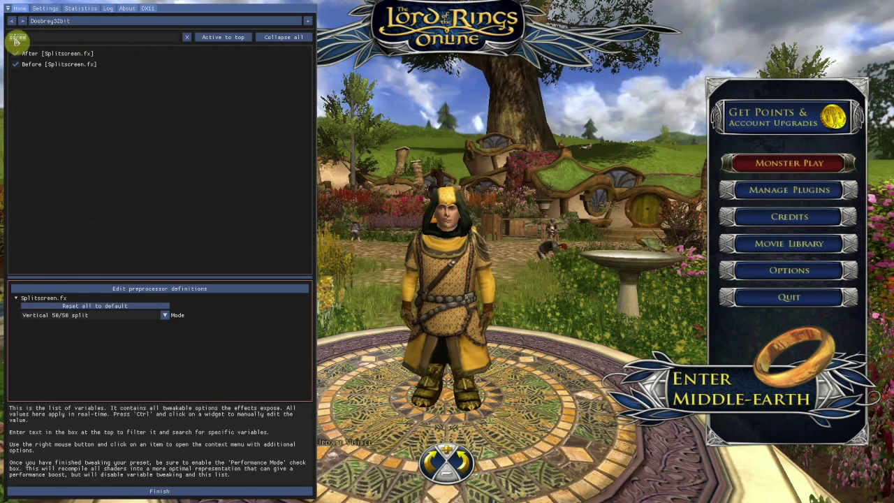
pyautogui.click(44, 96)
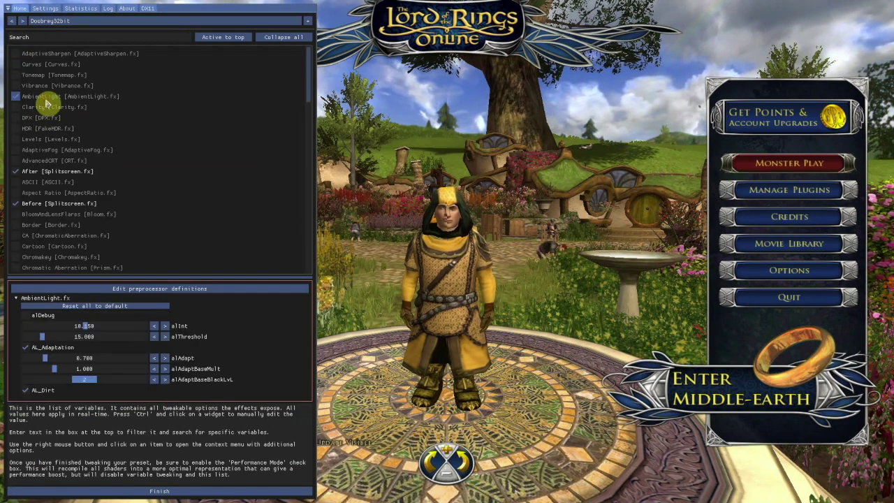
pyautogui.click(42, 85)
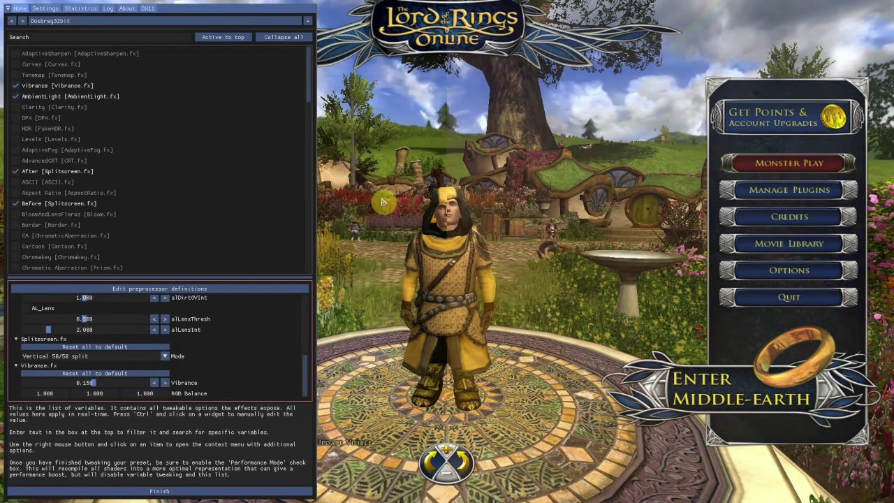
# Enable the AdaptiveSharpen, Curves and Tonemap effects
pyautogui.click(35, 54)
pyautogui.click(38, 65)
pyautogui.click(41, 75)
# Try out the AdaptiveFog and Chromakey effects, switching each one off again
pyautogui.click(44, 150)
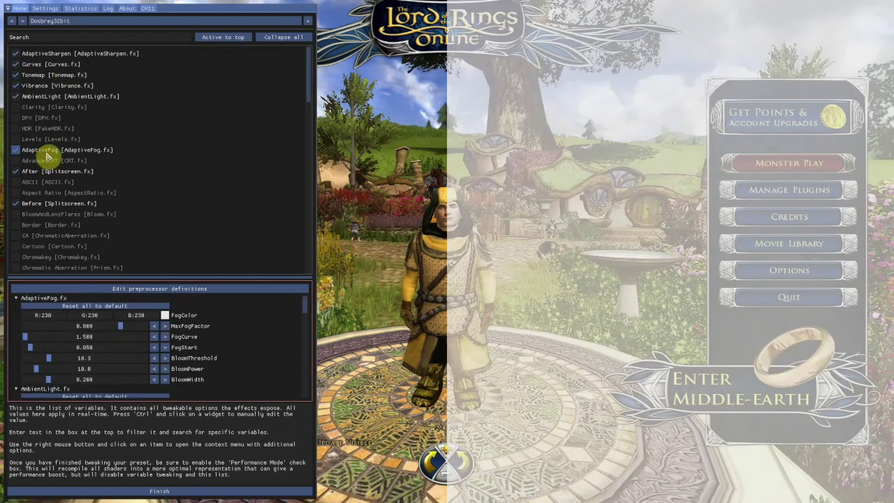
pyautogui.click(44, 151)
pyautogui.click(45, 257)
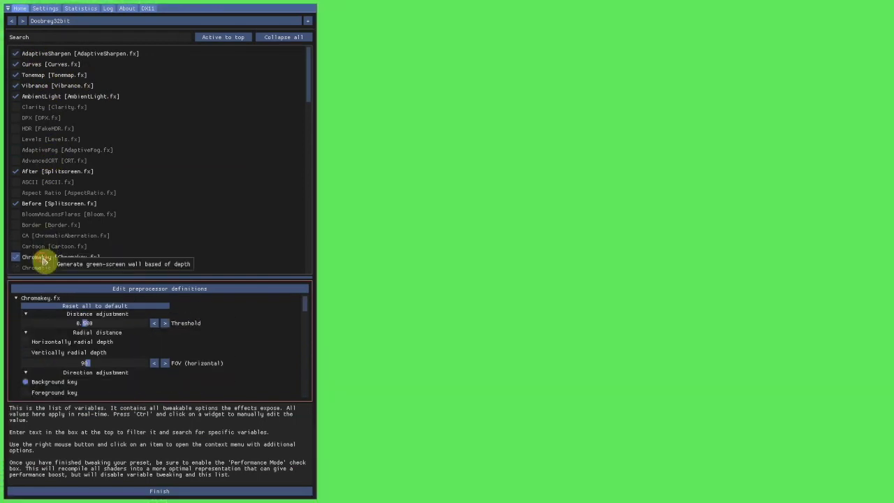
pyautogui.click(46, 258)
# Enable the Cartoon effect
pyautogui.click(47, 246)
pyautogui.scroll(-2, 46, 242)
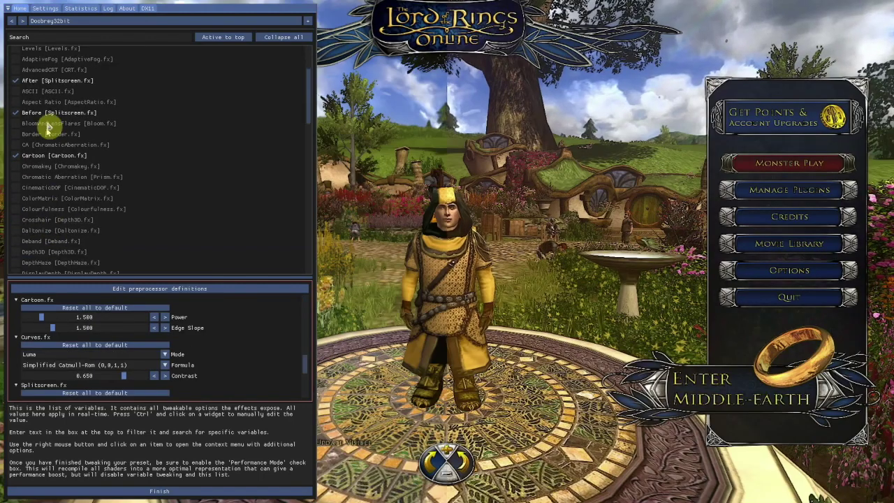